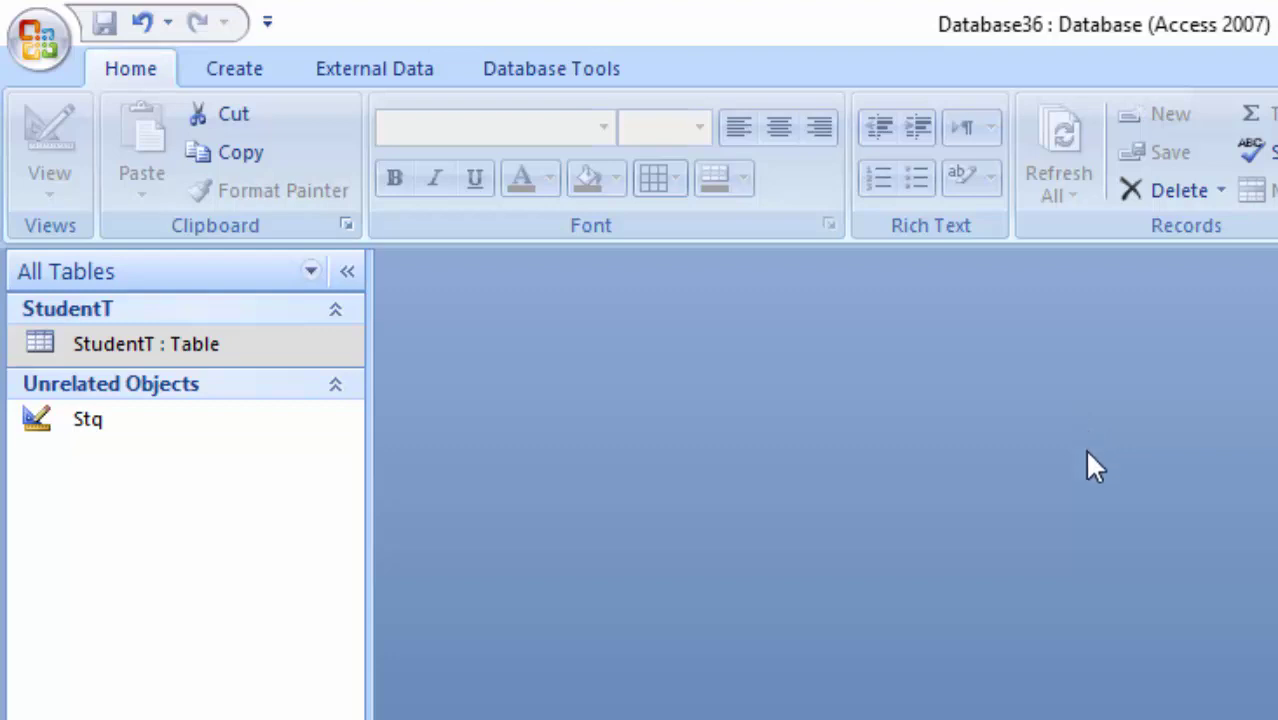
- Open StudentT and widen the Roll_Number and Name_of_student columns to show their full headers
{"action": "double_click", "coordinate": [38, 350]}
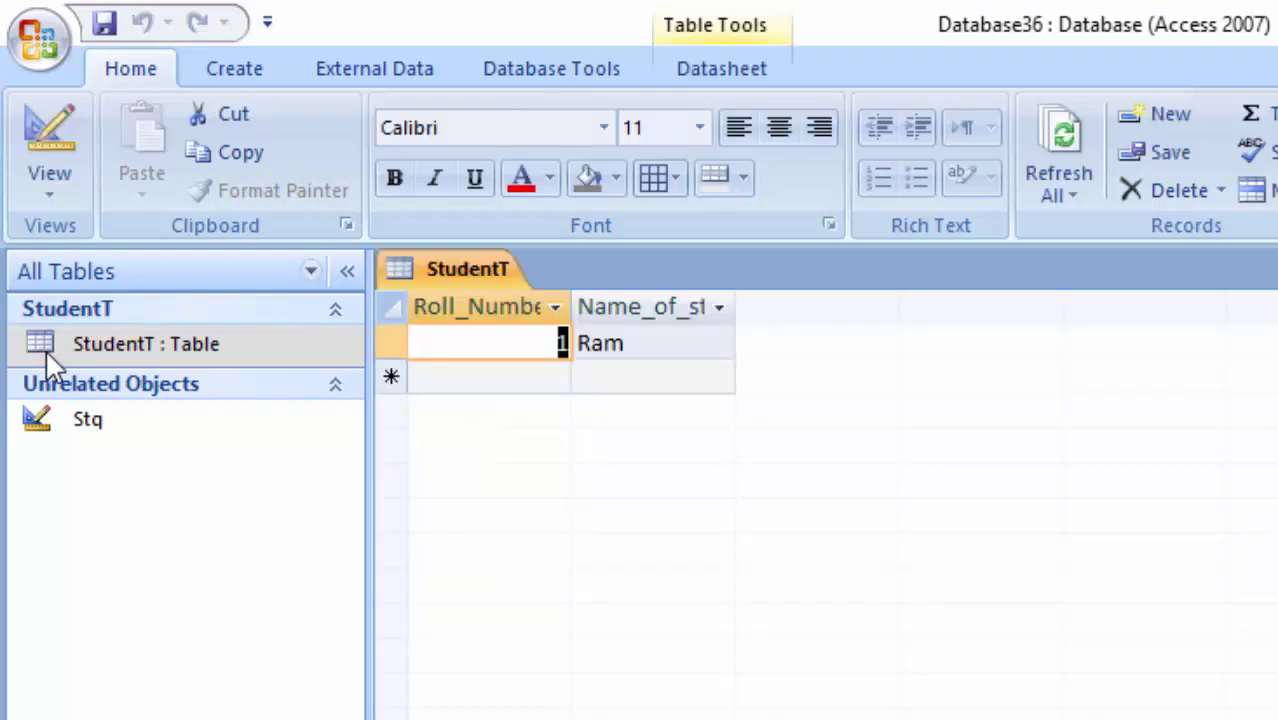
{"action": "left_click_drag", "start_coordinate": [575, 312], "coordinate": [622, 385]}
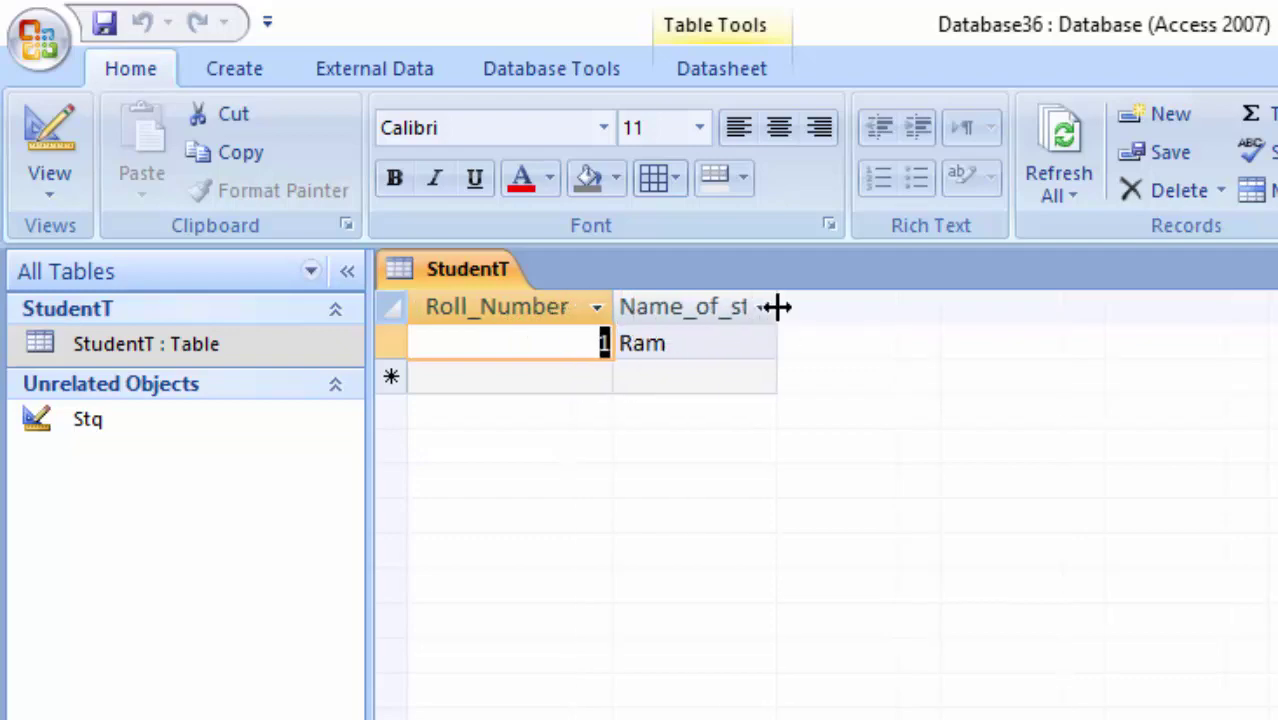
{"action": "left_click_drag", "start_coordinate": [777, 307], "coordinate": [850, 395]}
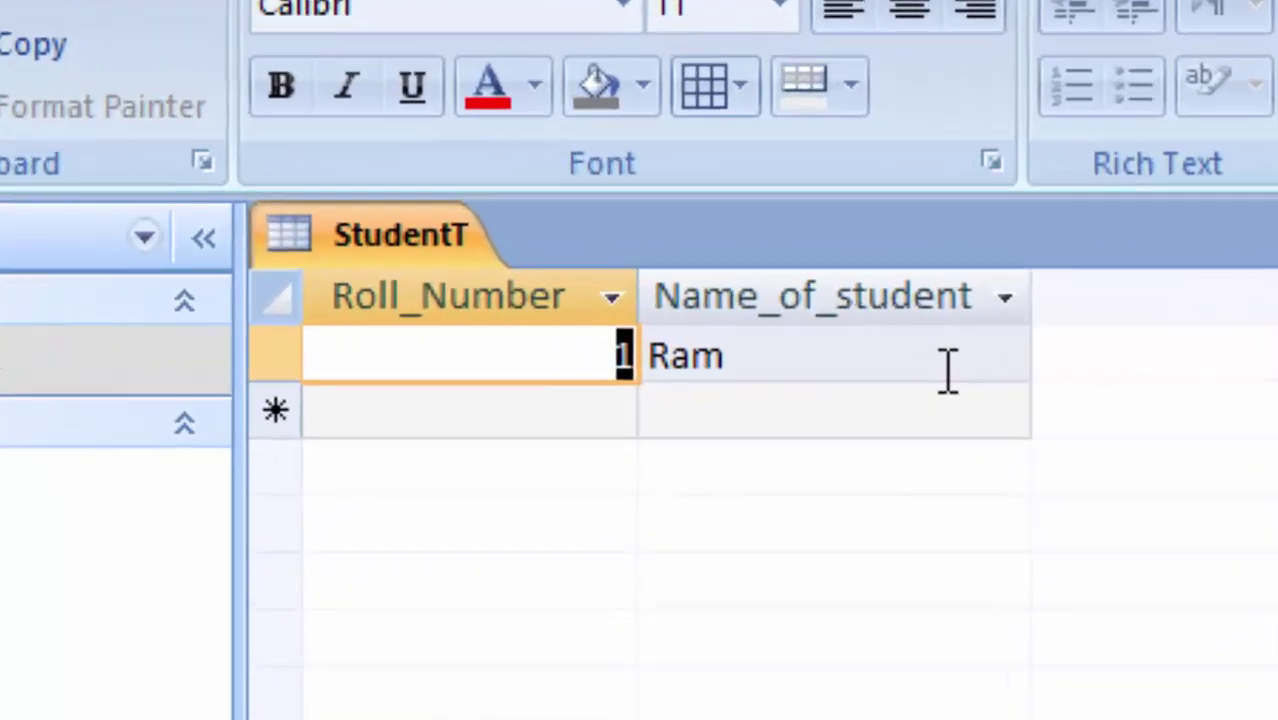
{"action": "left_click", "coordinate": [948, 370]}
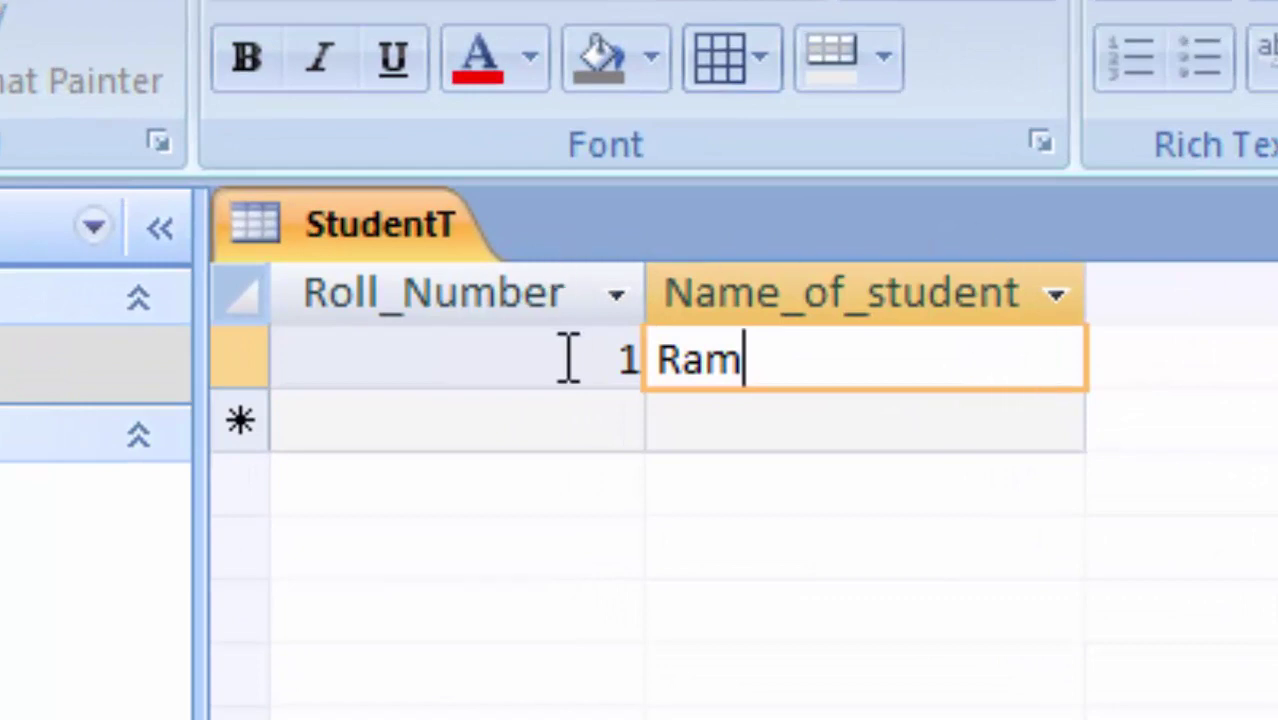
{"action": "left_click", "coordinate": [3, 530]}
{"action": "right_click", "coordinate": [2, 540]}
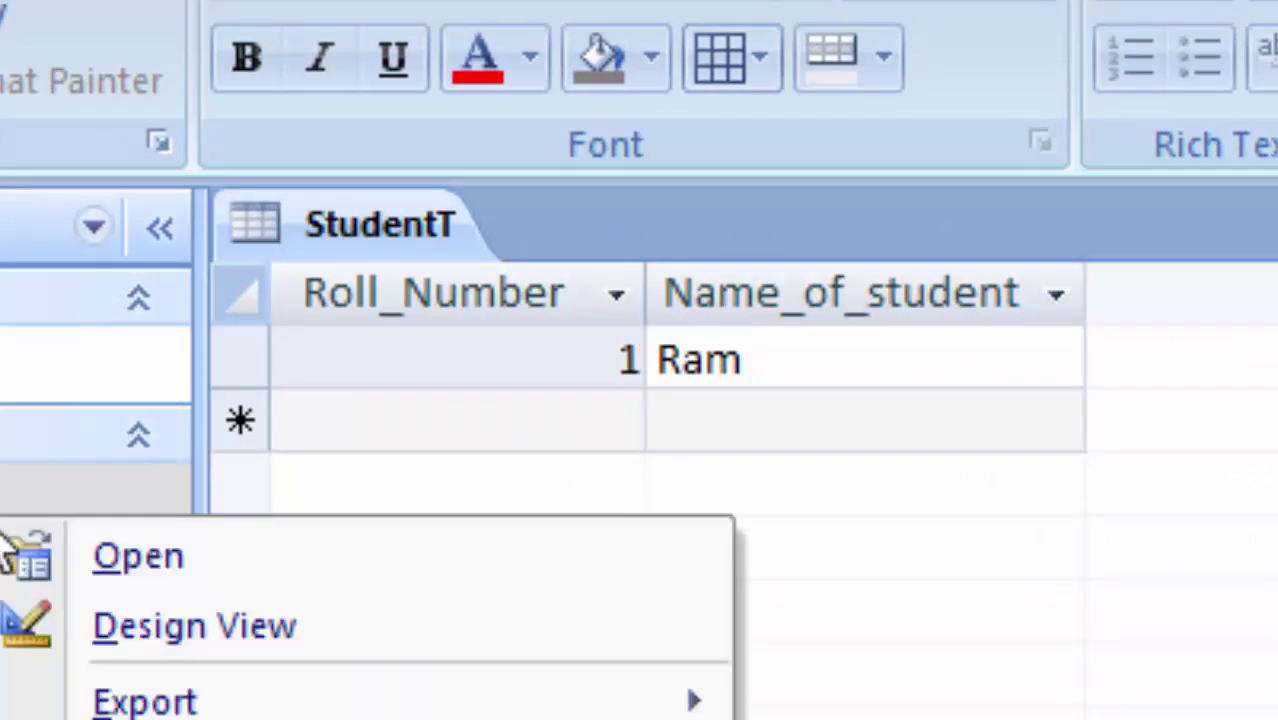
{"action": "left_click", "coordinate": [70, 625]}
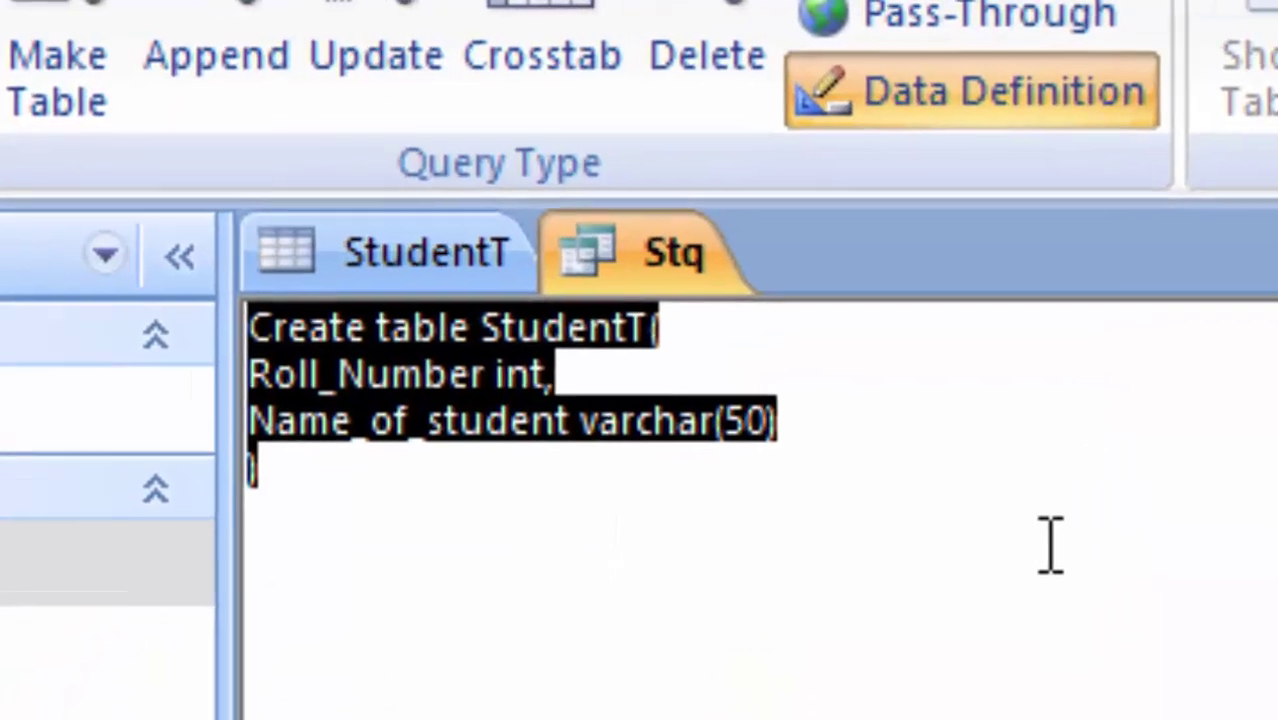
{"action": "left_click", "coordinate": [571, 590]}
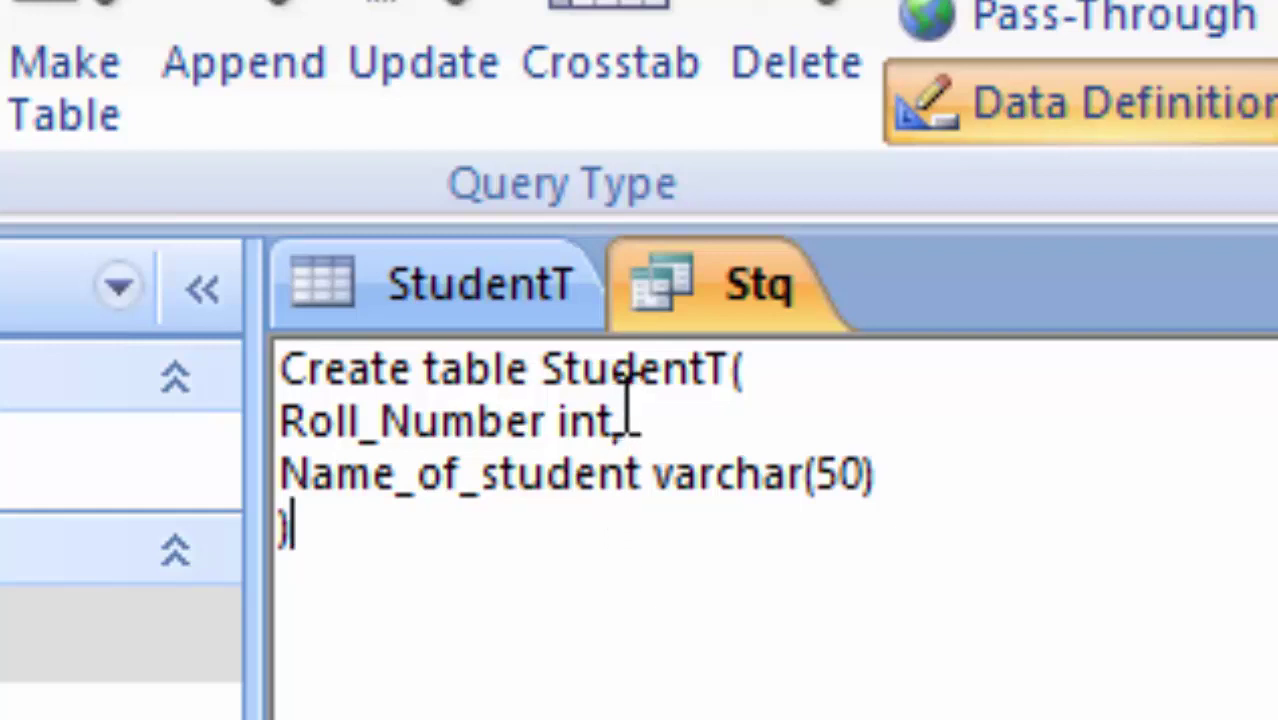
{"action": "right_click", "coordinate": [760, 315]}
{"action": "left_click", "coordinate": [868, 465]}
{"action": "type", "text": "Ram"}
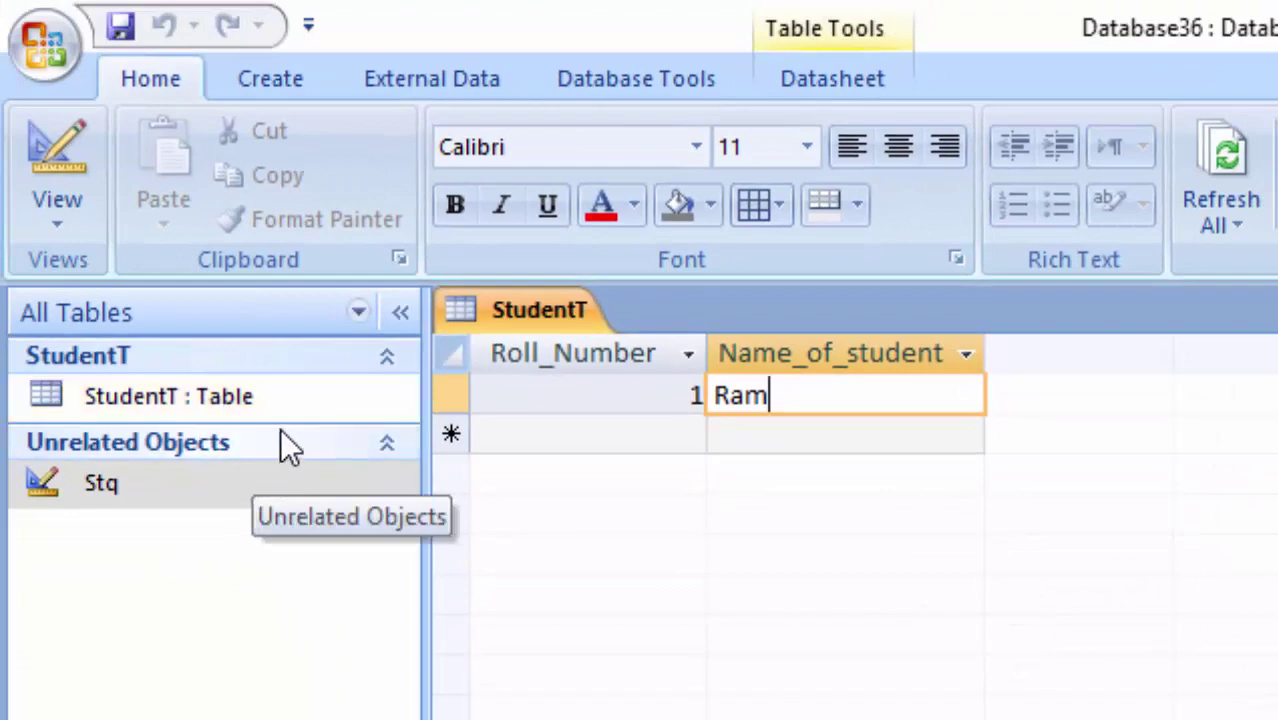
- Close the StudentT table, saving its changed column layout
{"action": "right_click", "coordinate": [497, 318]}
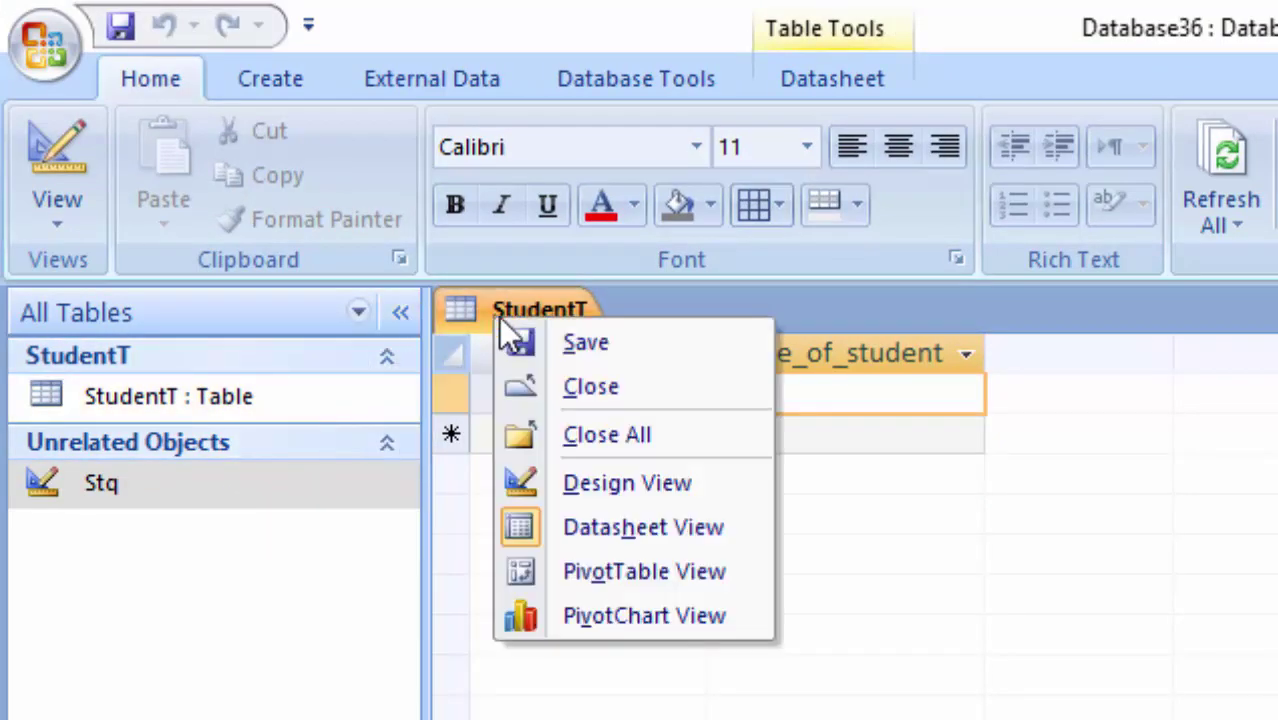
{"action": "left_click", "coordinate": [605, 386]}
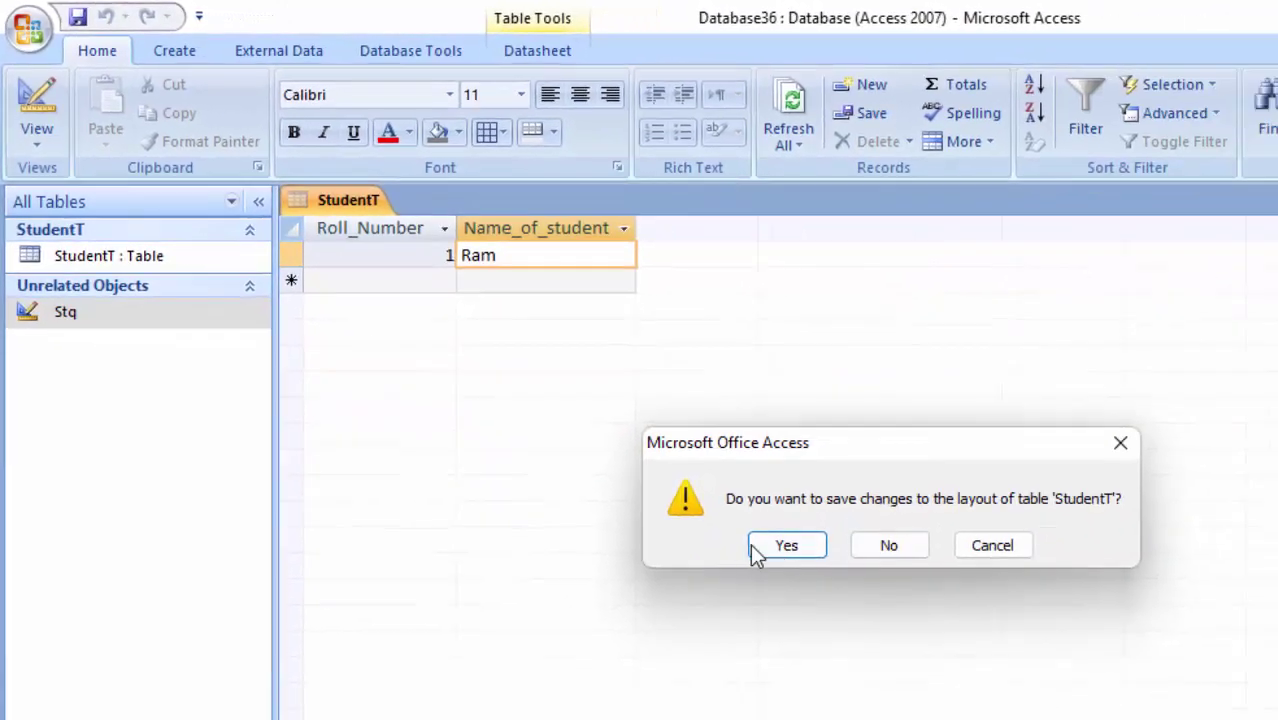
{"action": "left_click", "coordinate": [757, 547]}
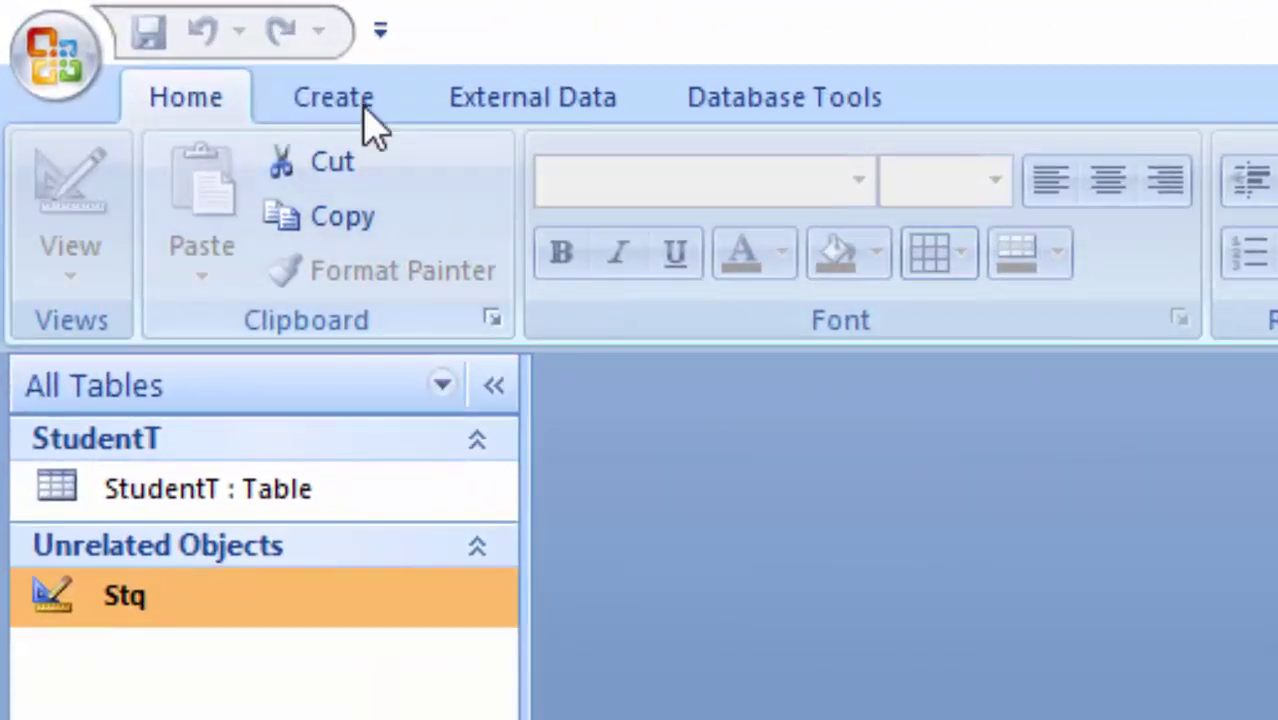
- Create a new blank query with no tables and show it in SQL view
{"action": "left_click", "coordinate": [350, 97]}
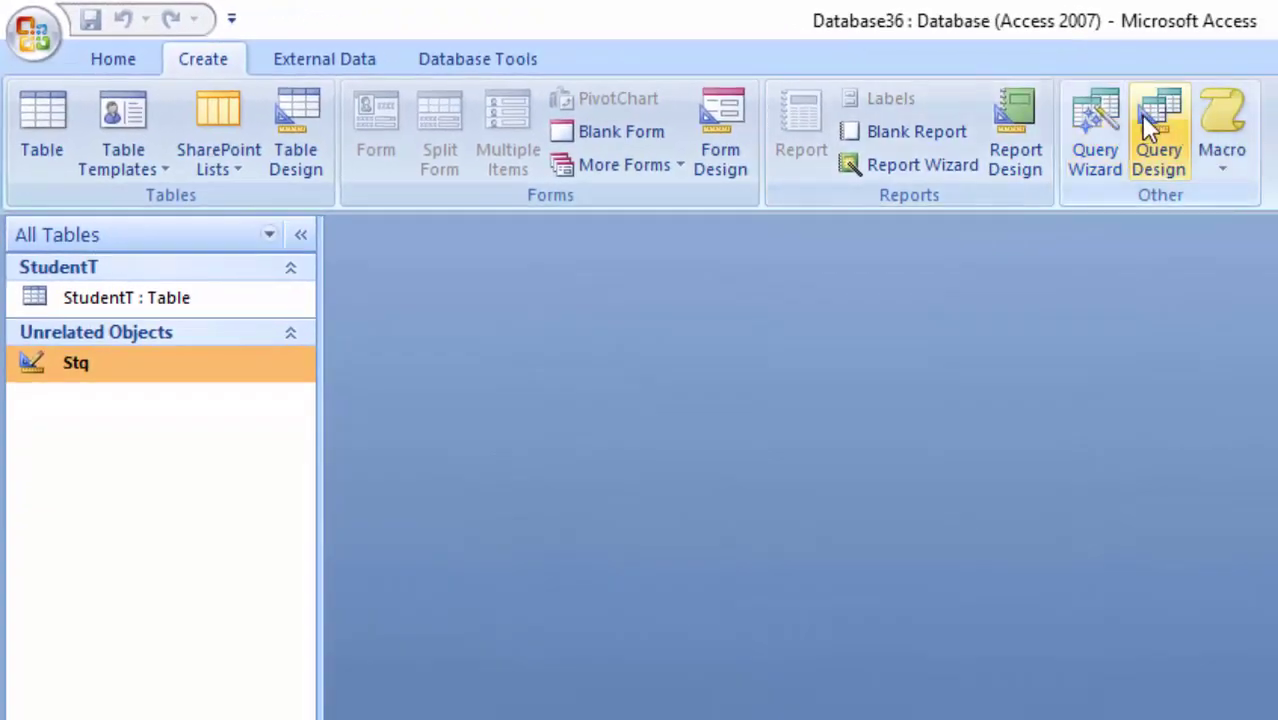
{"action": "left_click", "coordinate": [1143, 122]}
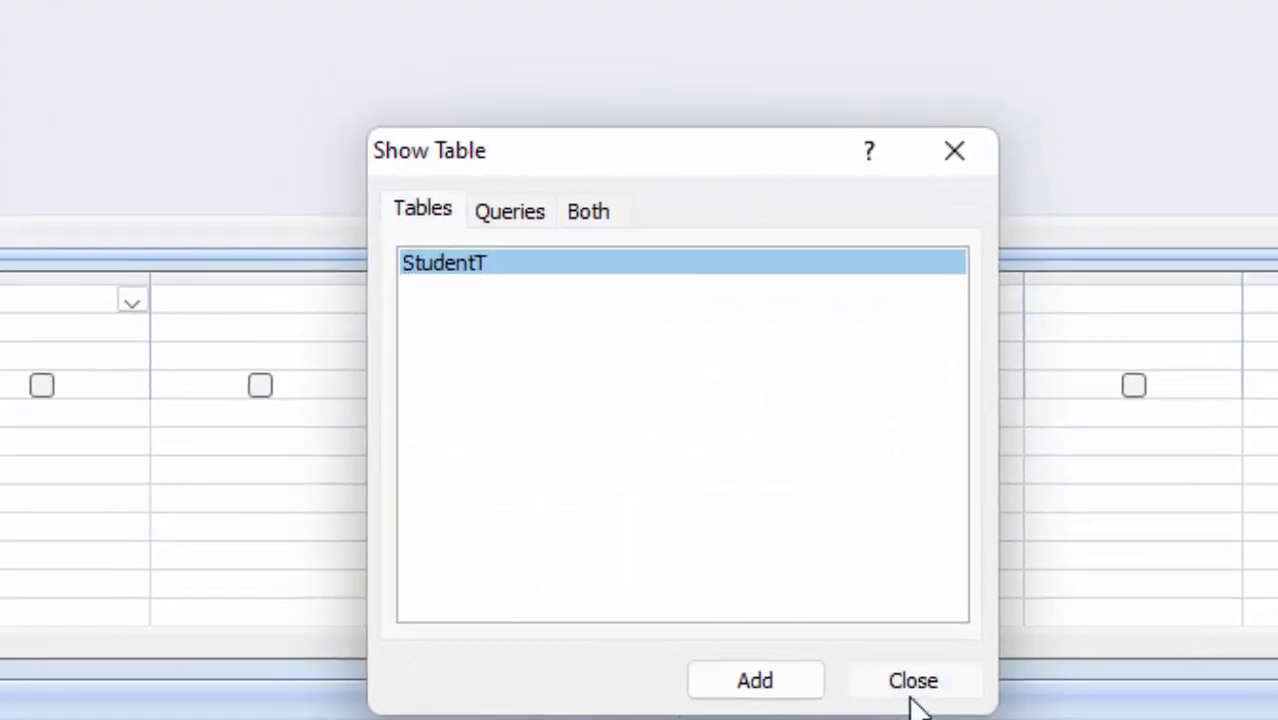
{"action": "left_click", "coordinate": [913, 699]}
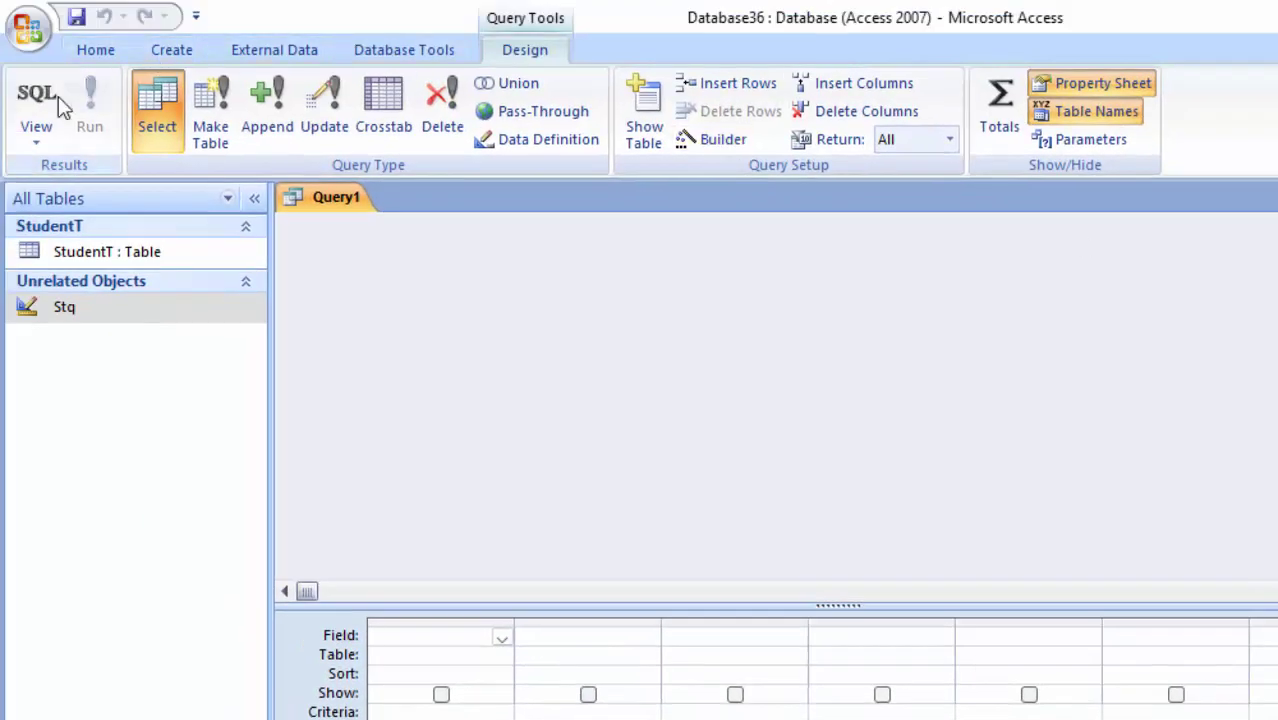
{"action": "left_click", "coordinate": [58, 96]}
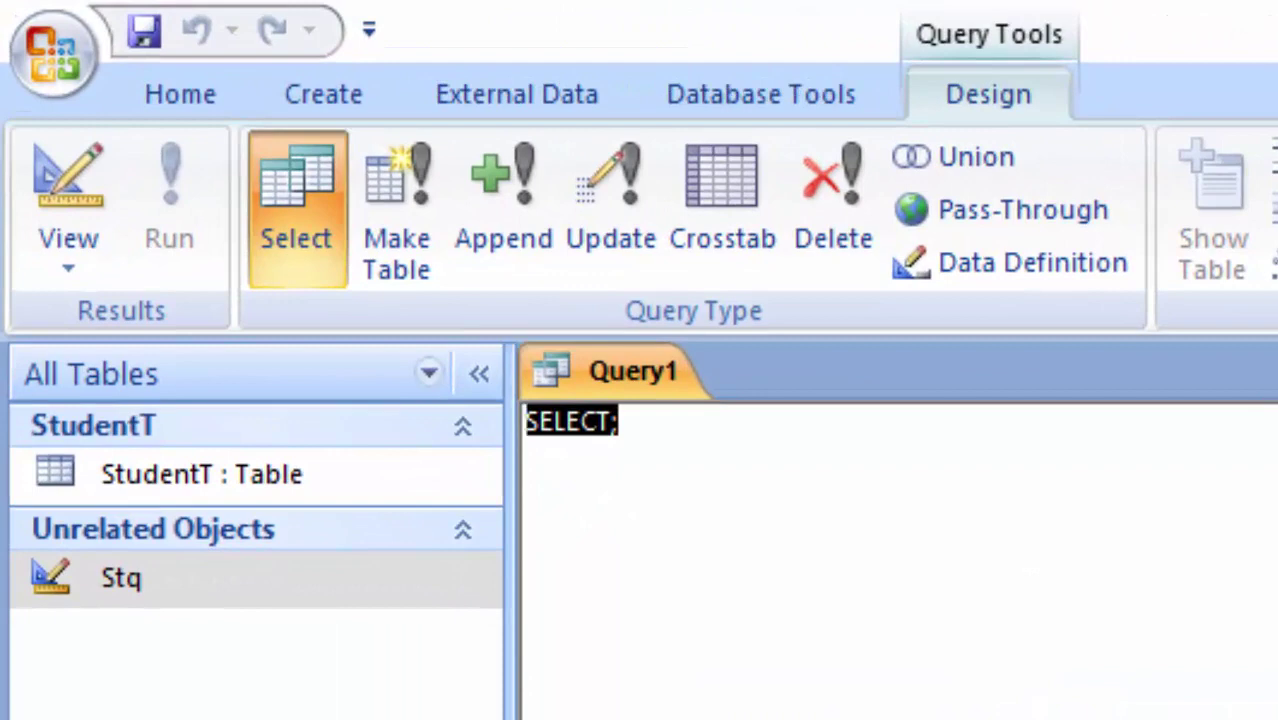
- Replace SELECT; with an INSERT INTO StudentT statement giving values '2' and a student's name
{"action": "key", "text": "Delete"}
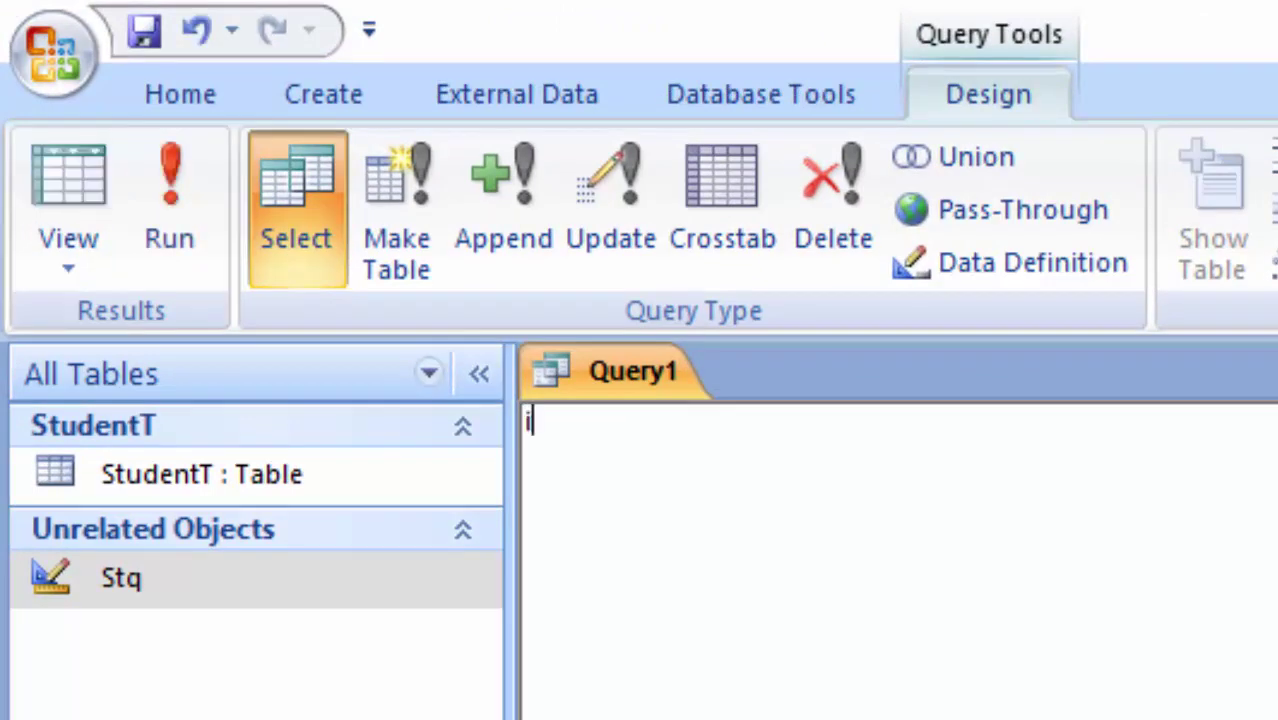
{"action": "type", "text": "nsert "}
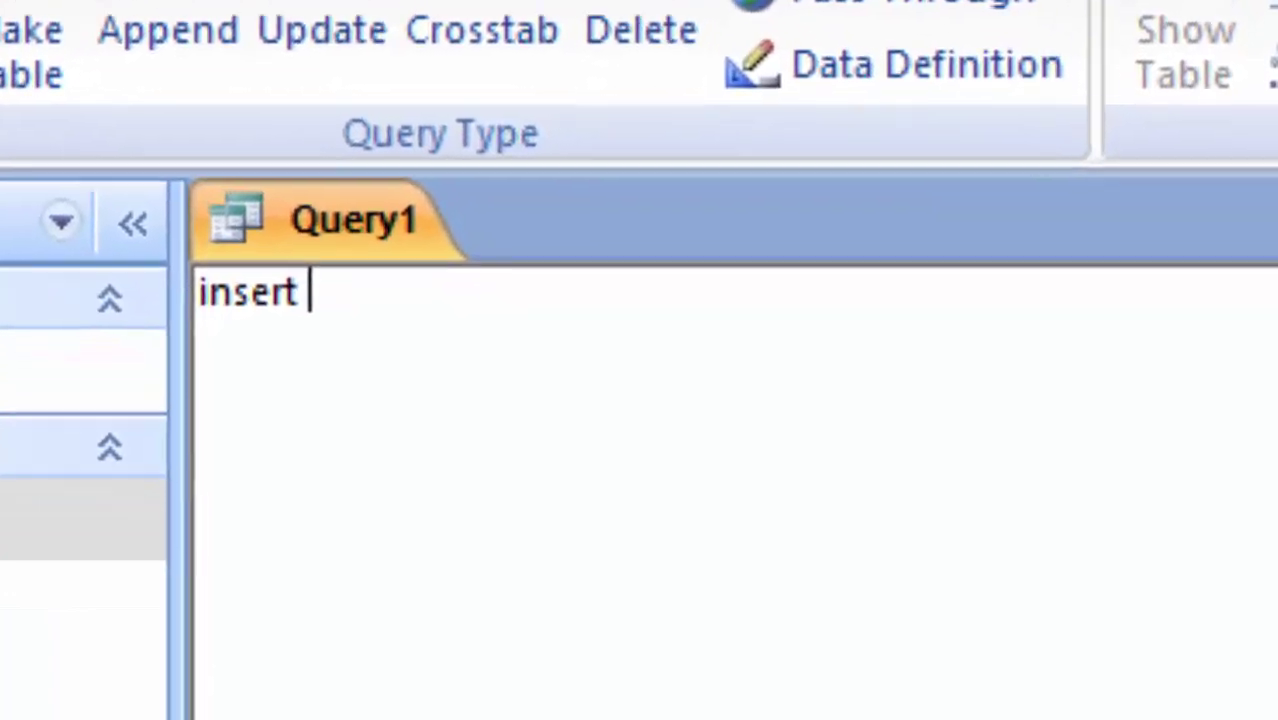
{"action": "type", "text": "i"}
{"action": "type", "text": "nto "}
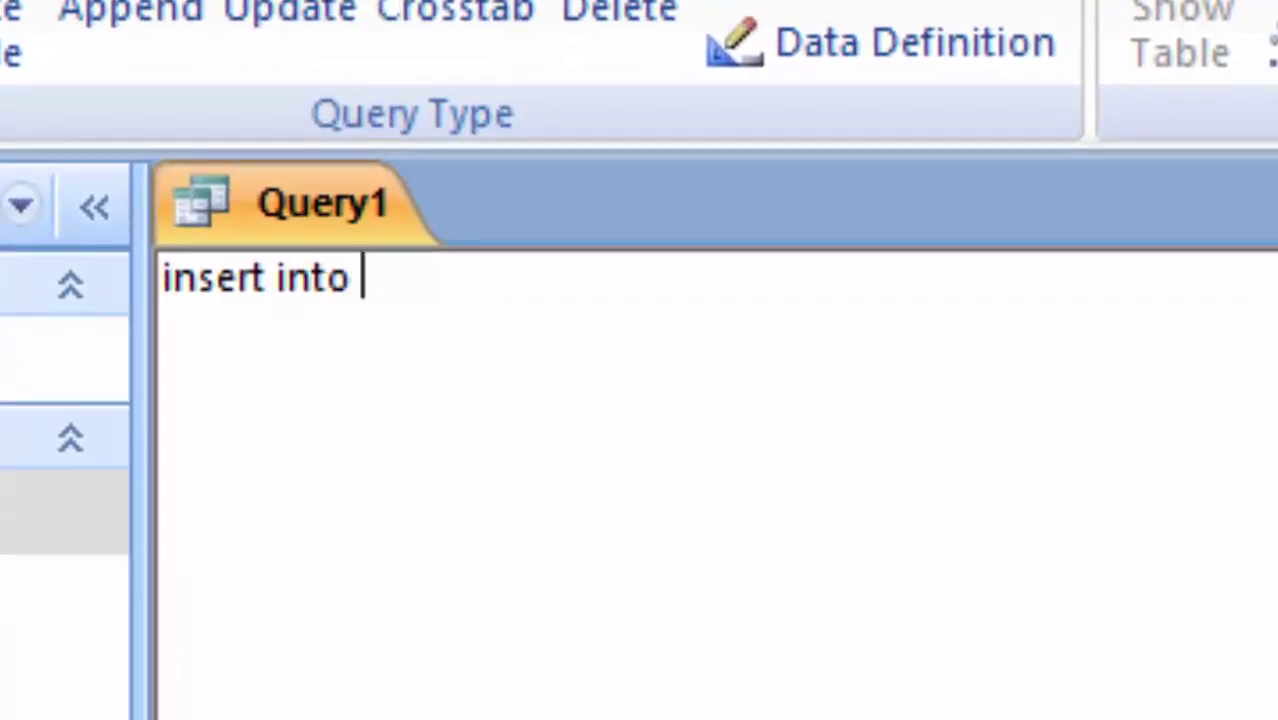
{"action": "type", "text": "Stude"}
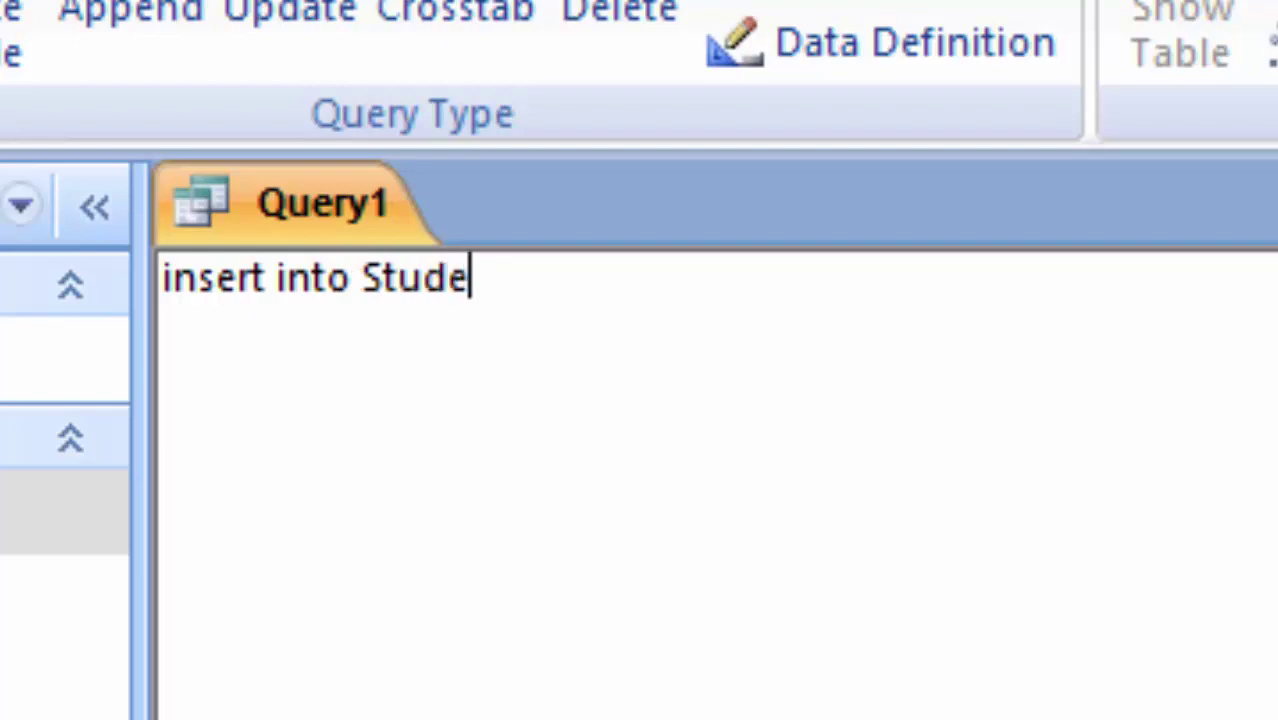
{"action": "type", "text": "ntT"}
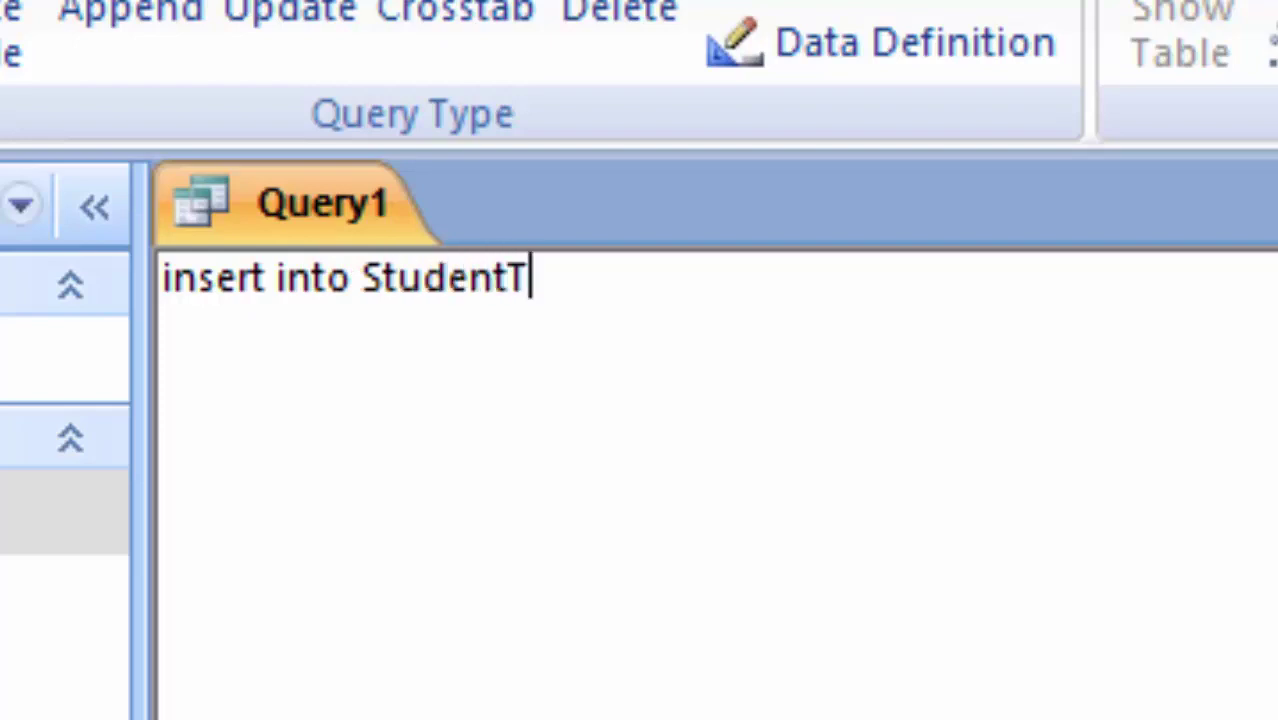
{"action": "type", "text": "("}
{"action": "type", "text": "'2"}
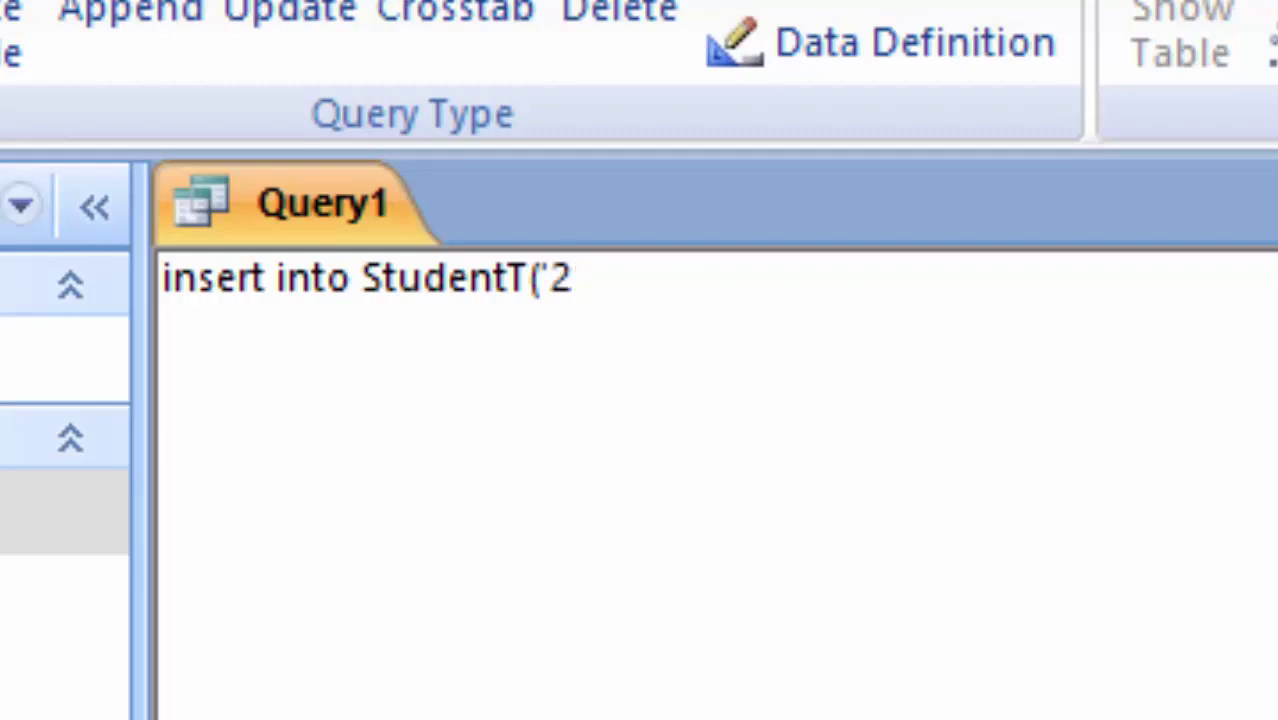
{"action": "type", "text": "'"}
{"action": "type", "text": ","}
{"action": "type", "text": "'"}
{"action": "type", "text": "N"}
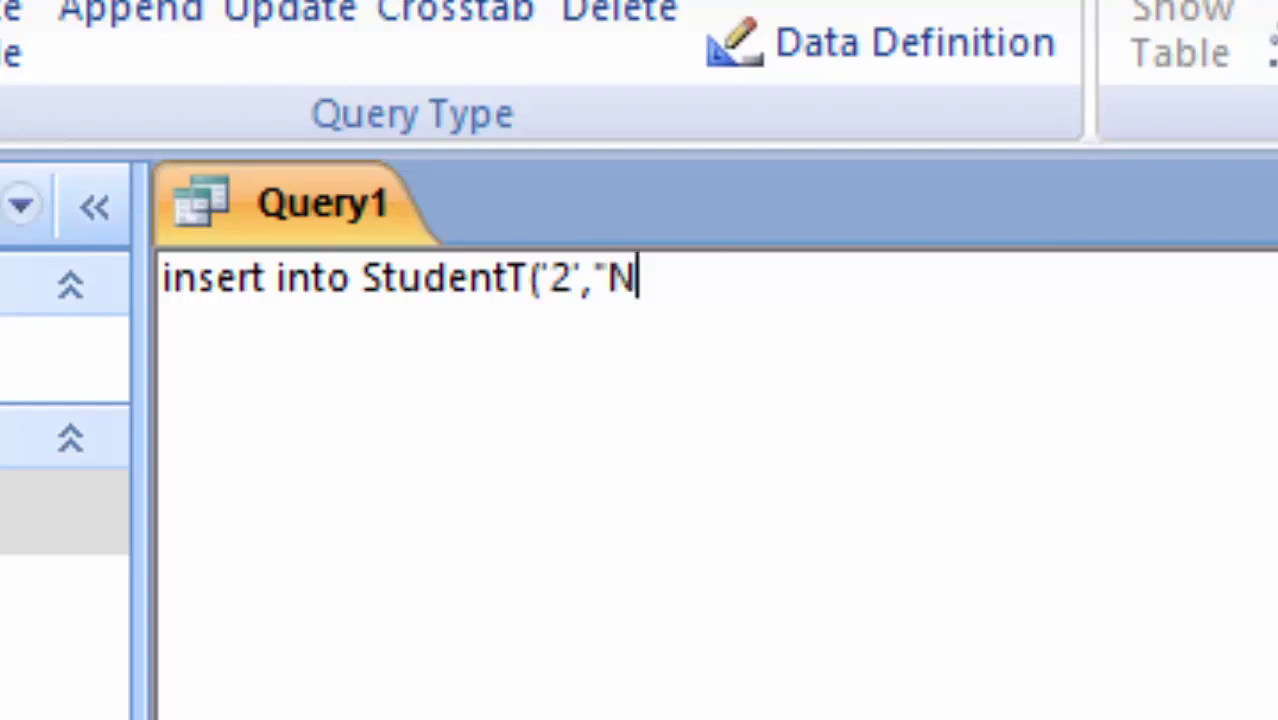
{"action": "type", "text": "eeraj"}
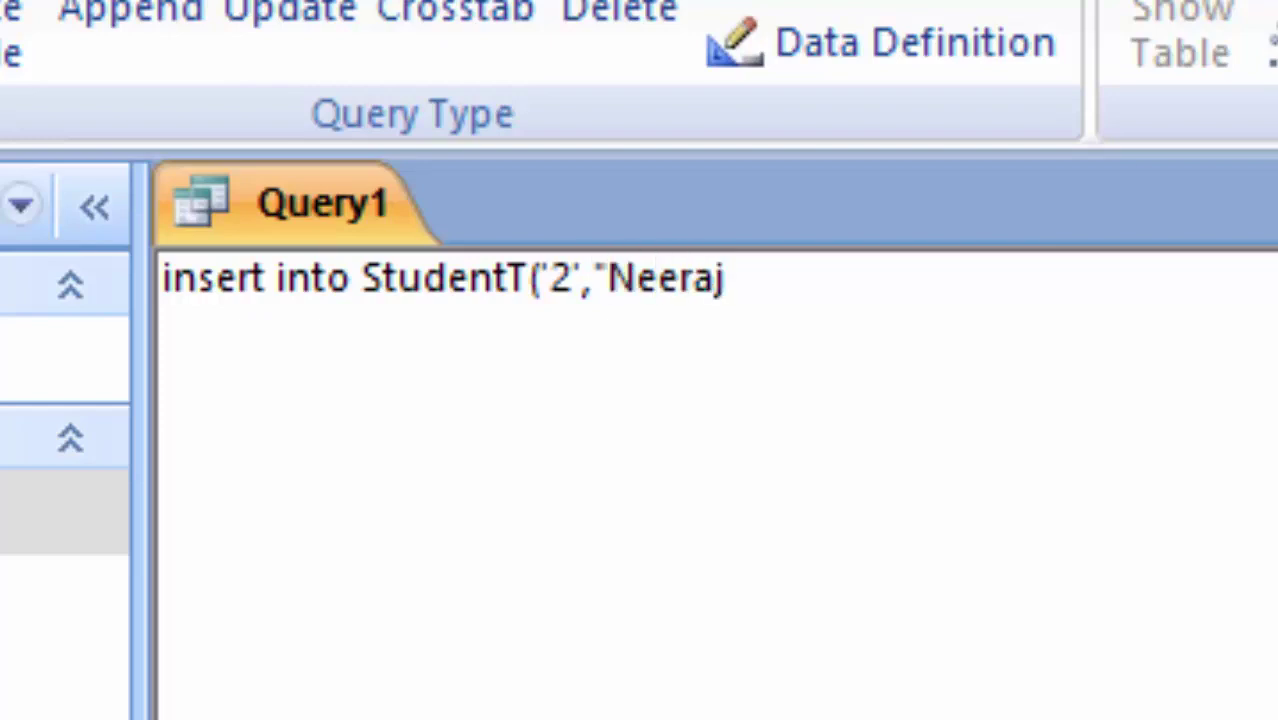
{"action": "type", "text": "'"}
{"action": "type", "text": ")"}
- Erase the name value and type the column list Roll_Number.Name_of_Student after StudentT
{"action": "key", "text": "BackSpace"}
{"action": "key", "text": "BackSpace"}
{"action": "key", "text": "BackSpace"}
{"action": "key", "text": "BackSpace"}
{"action": "key", "text": "BackSpace"}
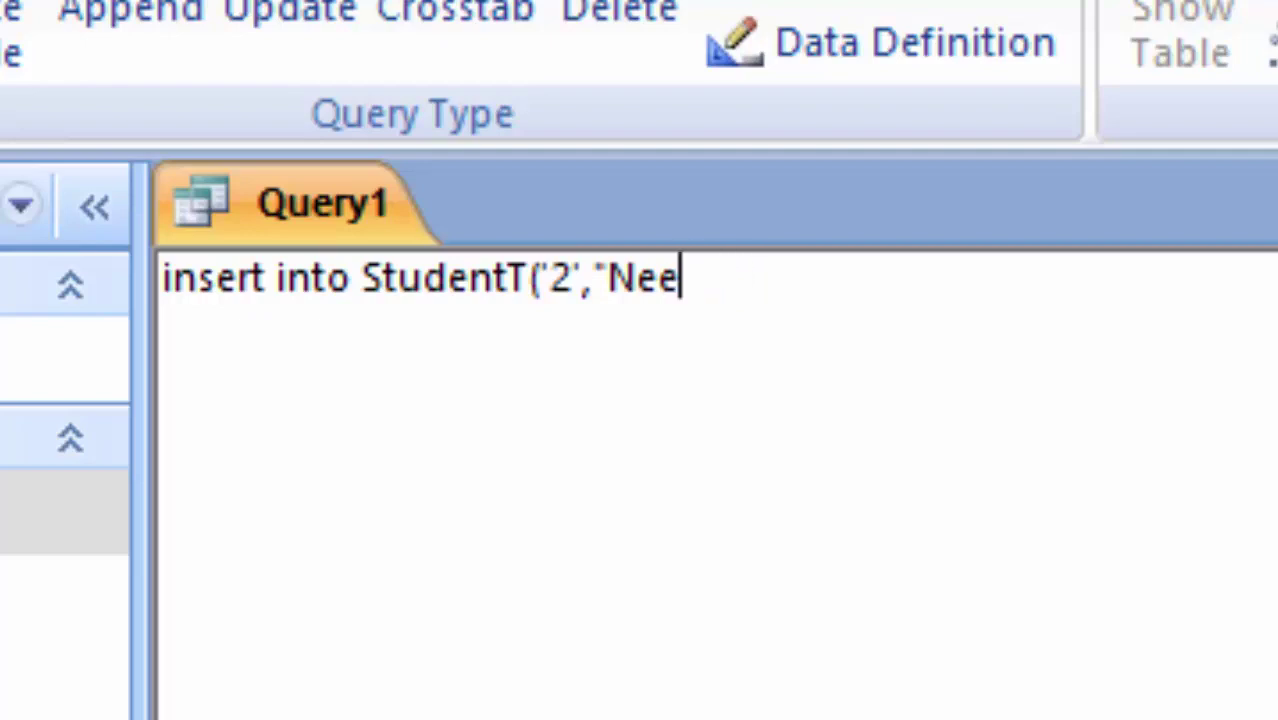
{"action": "key", "text": "BackSpace"}
{"action": "key", "text": "BackSpace"}
{"action": "key", "text": "BackSpace"}
{"action": "key", "text": "BackSpace"}
{"action": "key", "text": "BackSpace"}
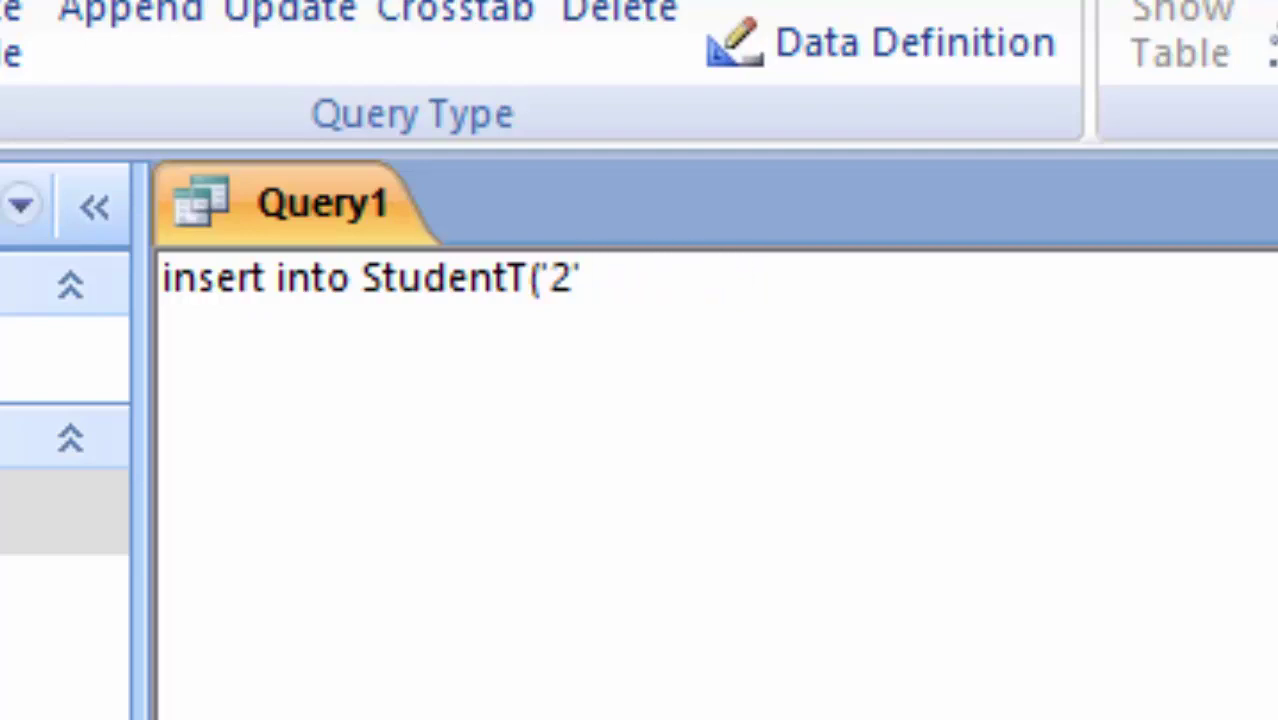
{"action": "key", "text": "BackSpace"}
{"action": "key", "text": "BackSpace"}
{"action": "key", "text": "BackSpace"}
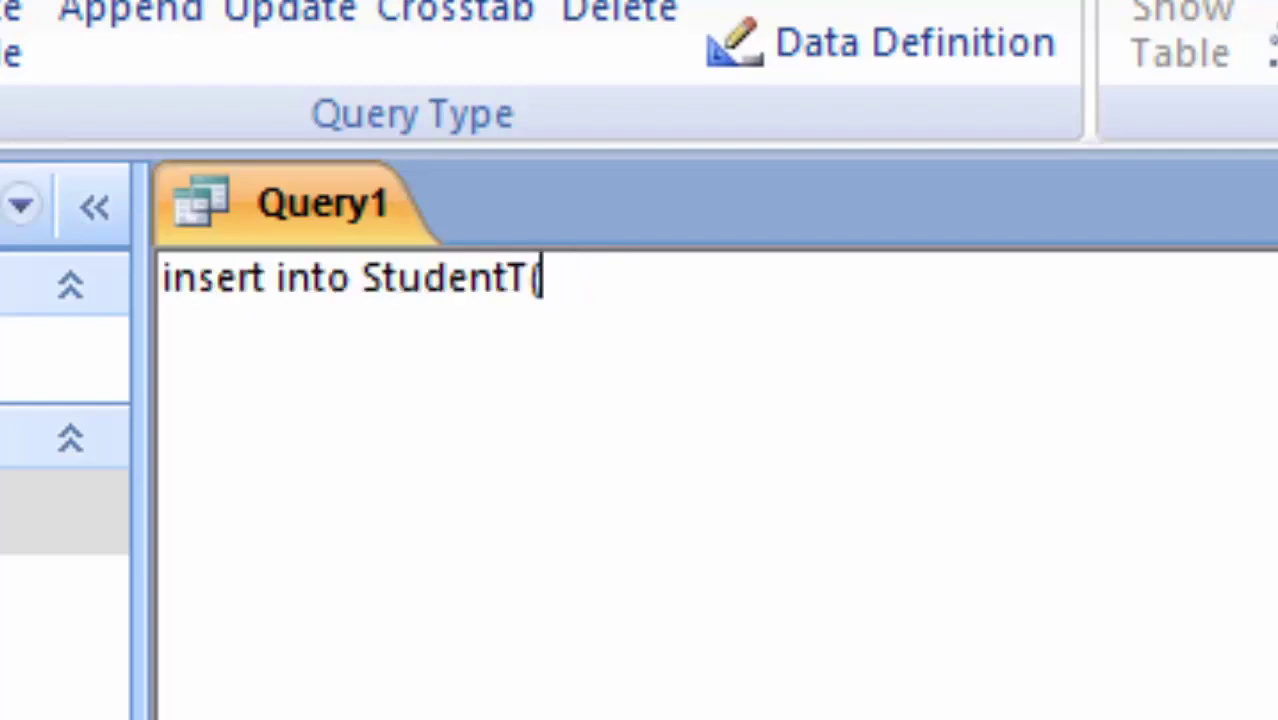
{"action": "type", "text": "Rol"}
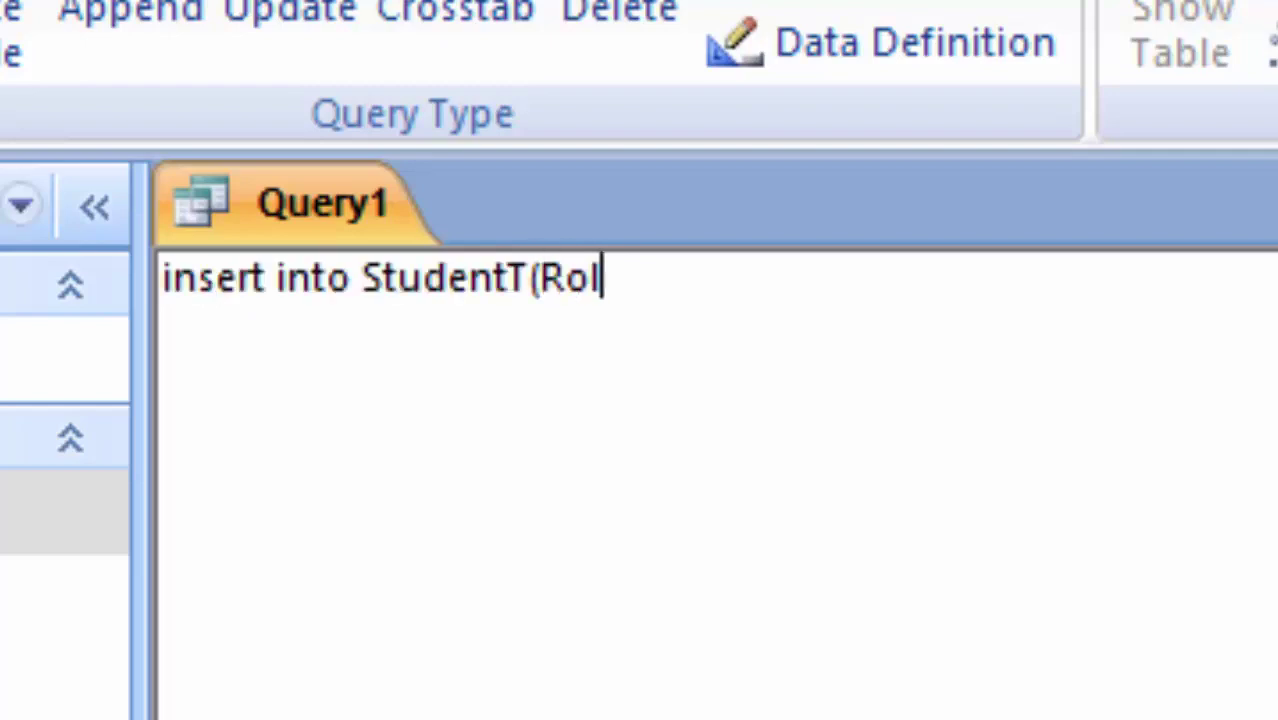
{"action": "type", "text": "l_Nu"}
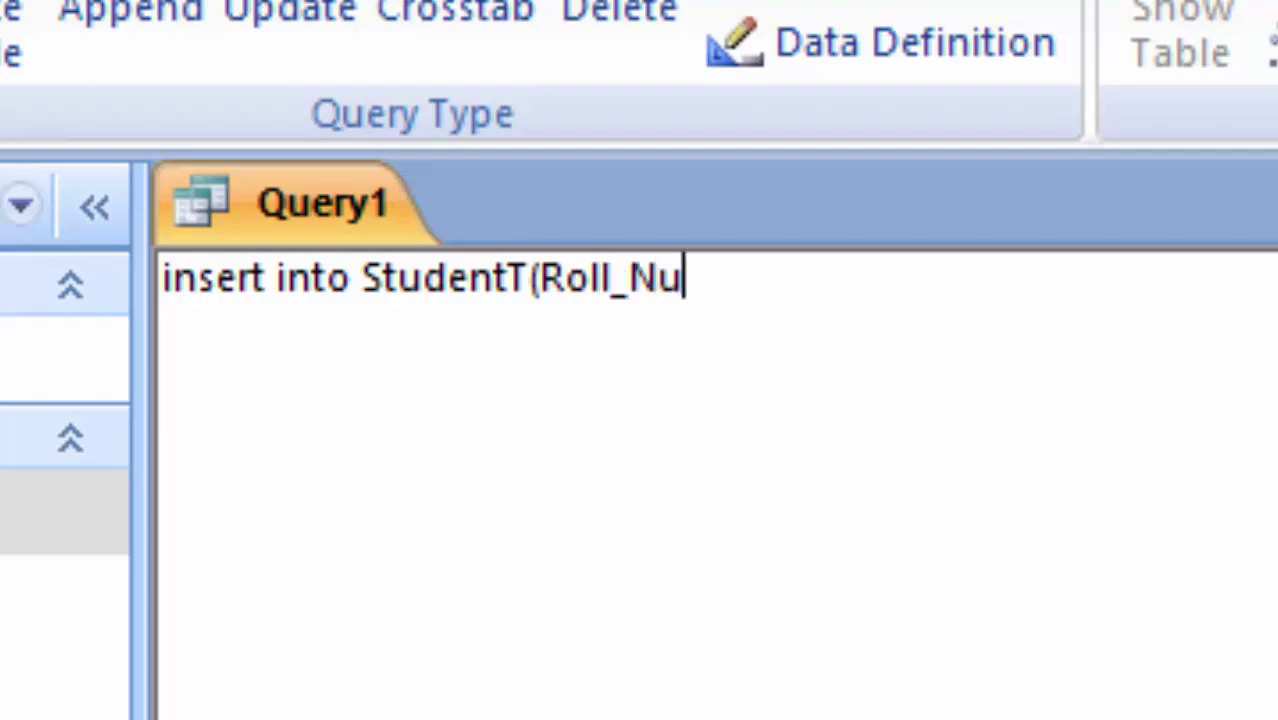
{"action": "type", "text": "mber."}
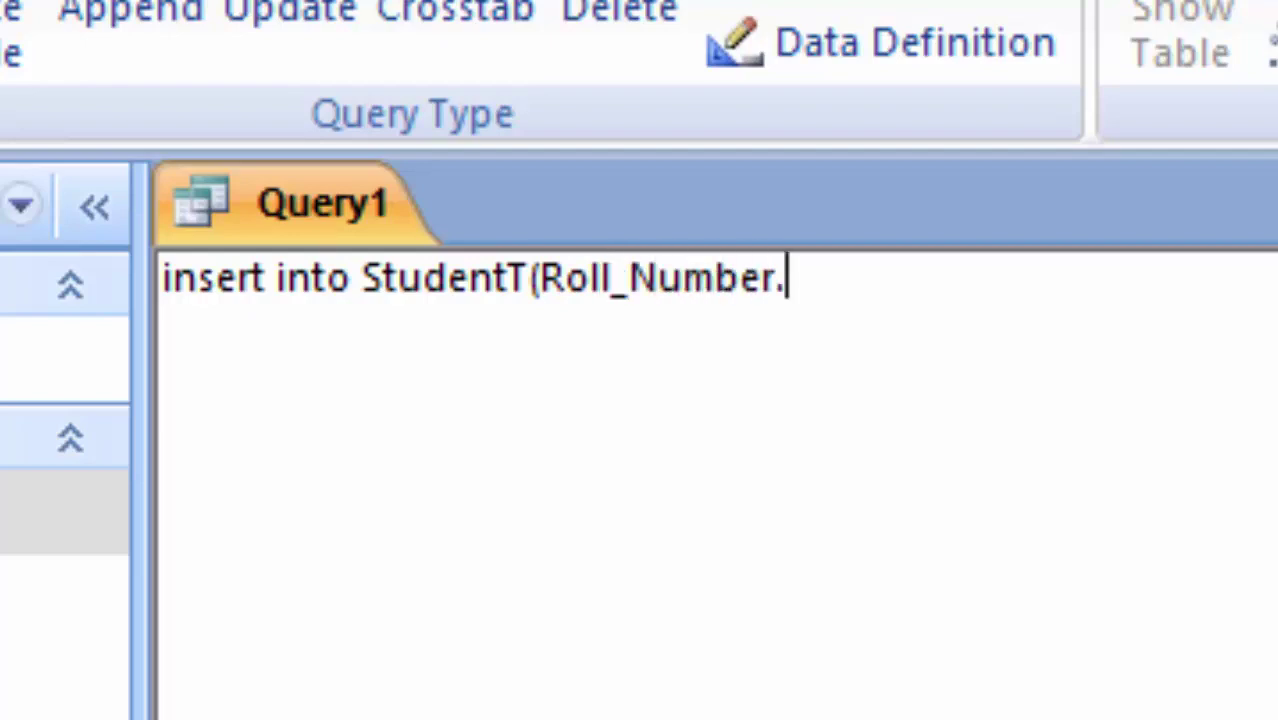
{"action": "type", "text": "Name"}
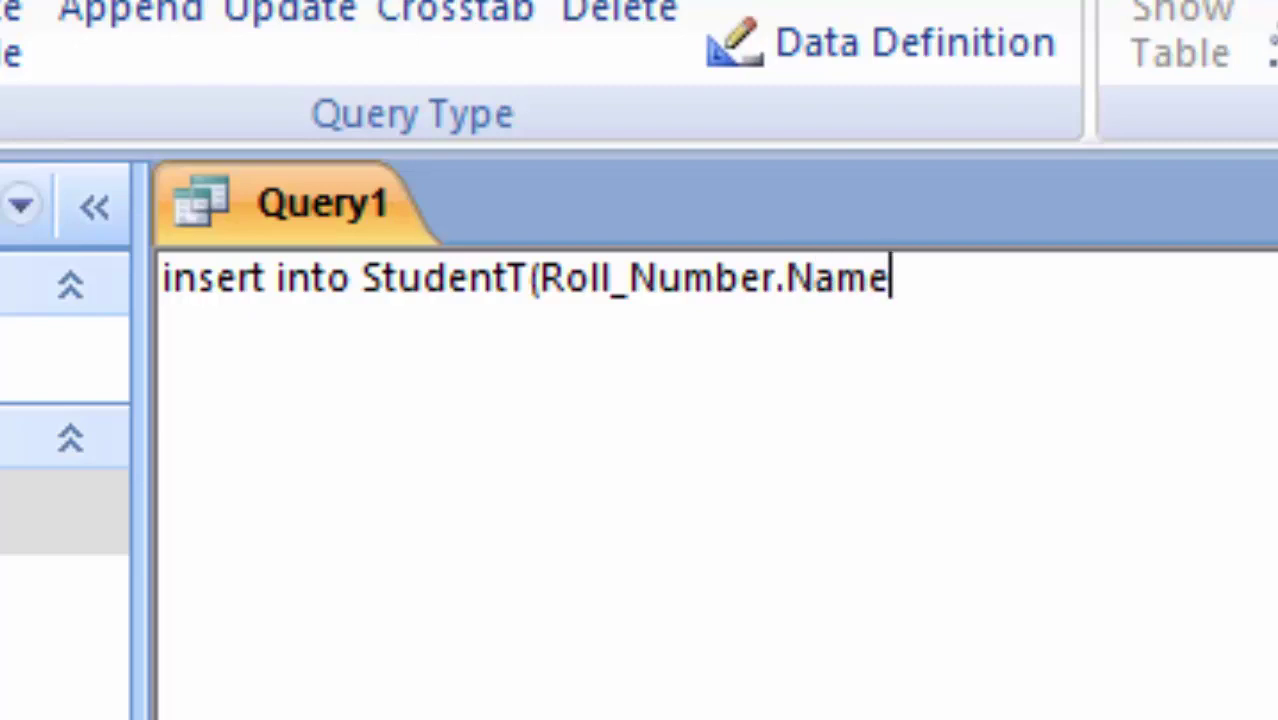
{"action": "type", "text": "_o"}
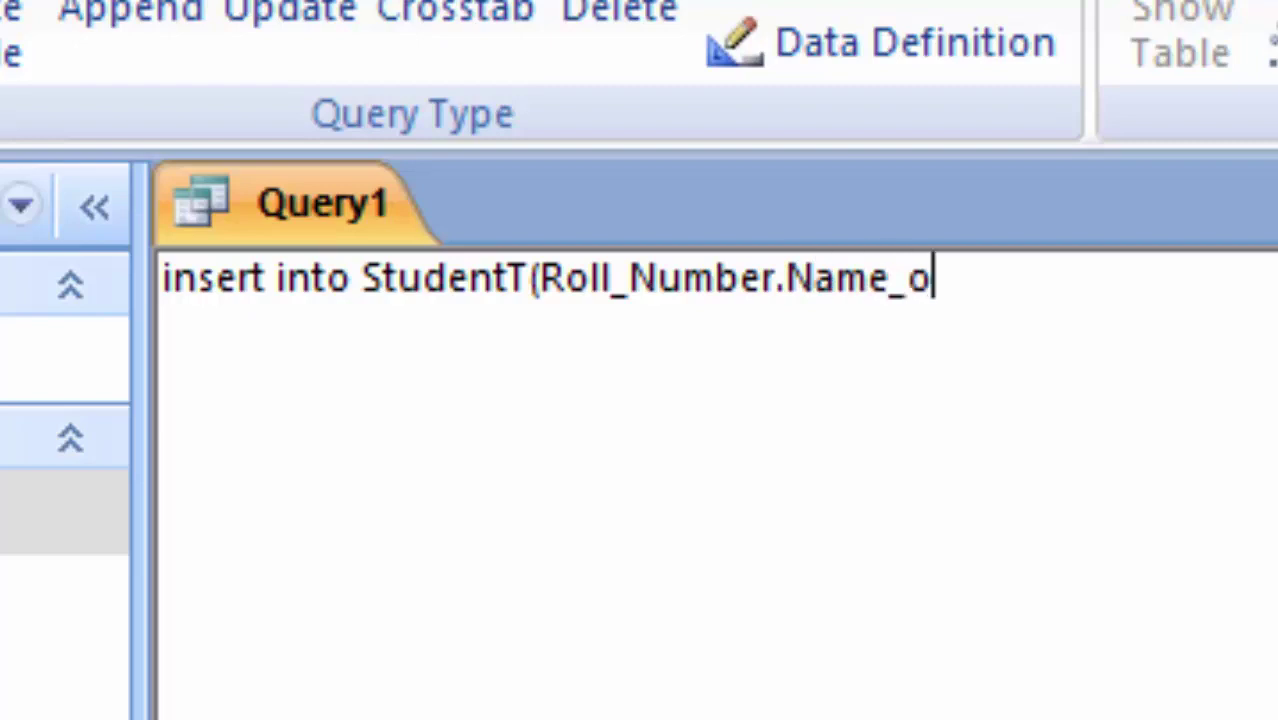
{"action": "type", "text": "f_S"}
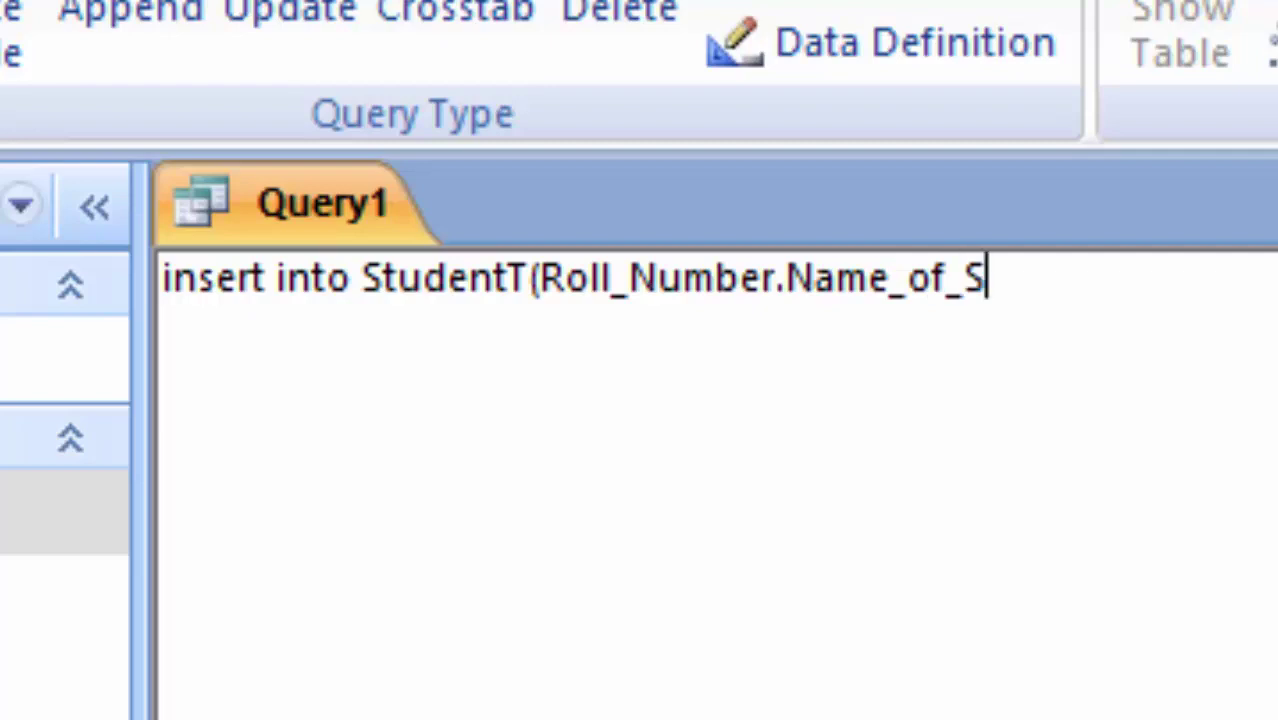
{"action": "type", "text": "tudent"}
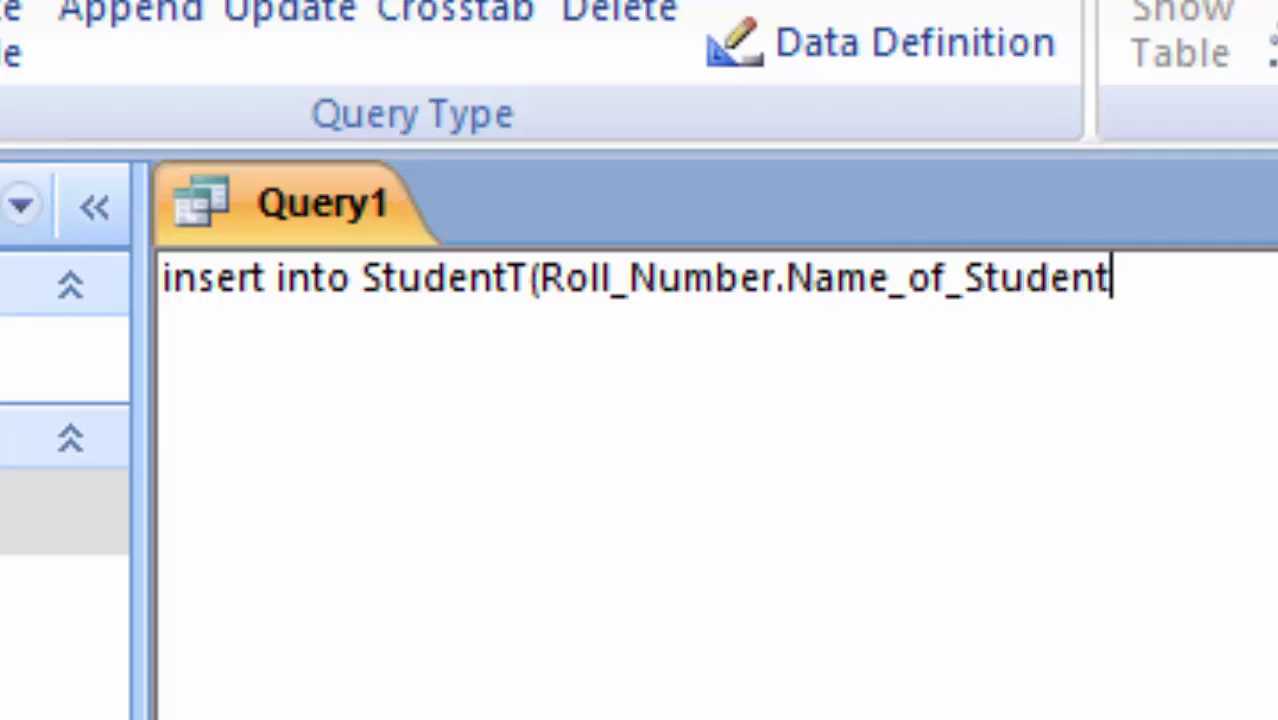
{"action": "type", "text": ")"}
- Replace the period between Roll_Number and Name_of_Student with a comma
{"action": "left_click", "coordinate": [787, 278]}
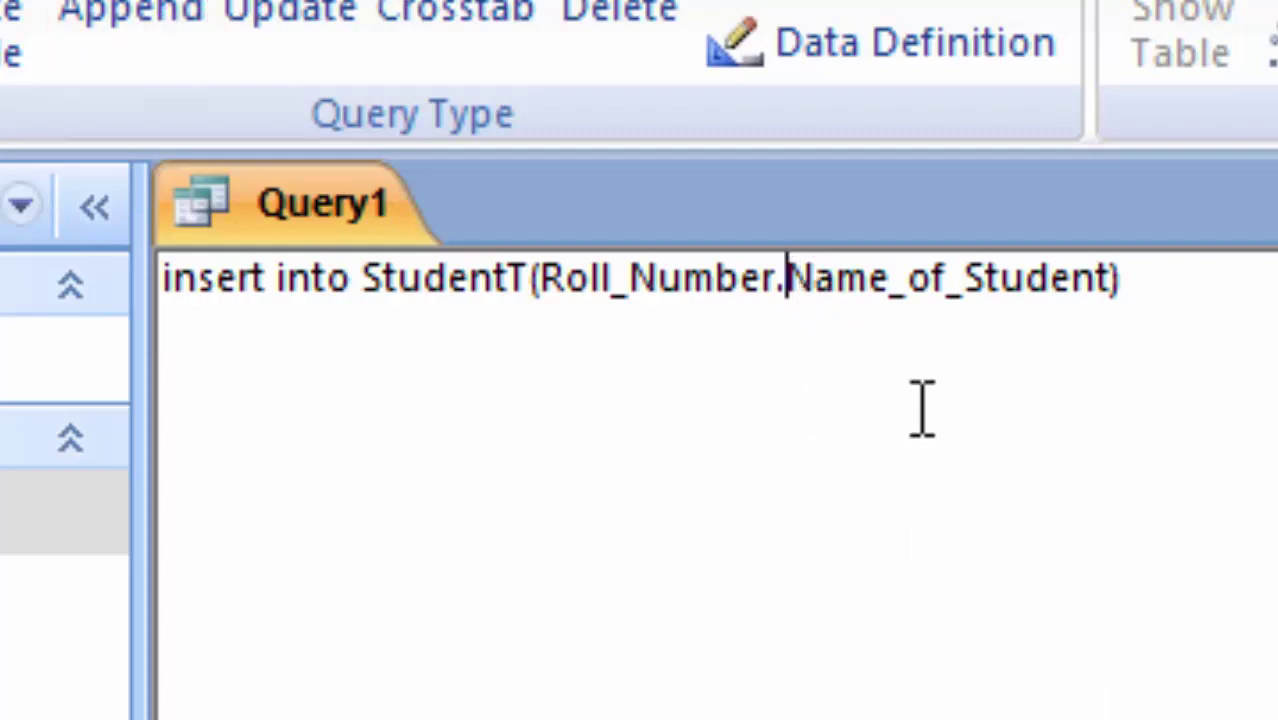
{"action": "key", "text": "BackSpace"}
{"action": "type", "text": ","}
- Add a values line with roll number '1' and the quoted student's full name, ending with a semicolon
{"action": "left_click", "coordinate": [1200, 270]}
{"action": "key", "text": "Return"}
{"action": "type", "text": "va"}
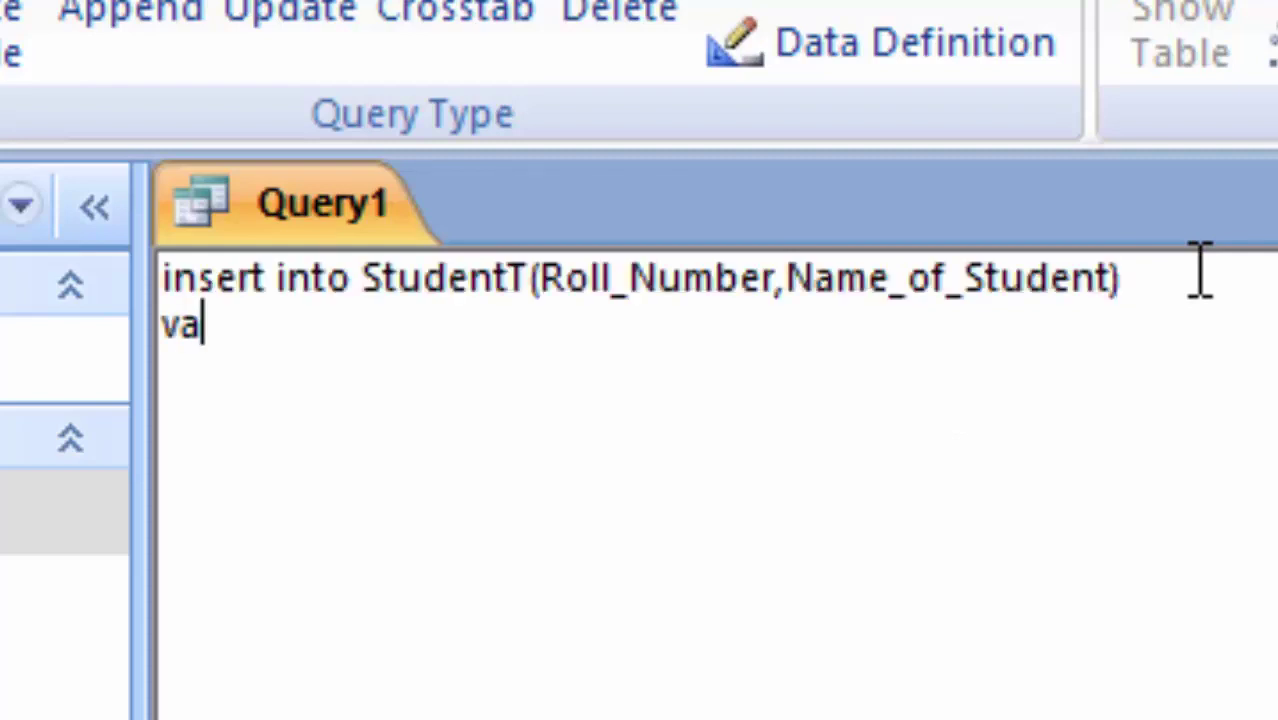
{"action": "type", "text": "lues"}
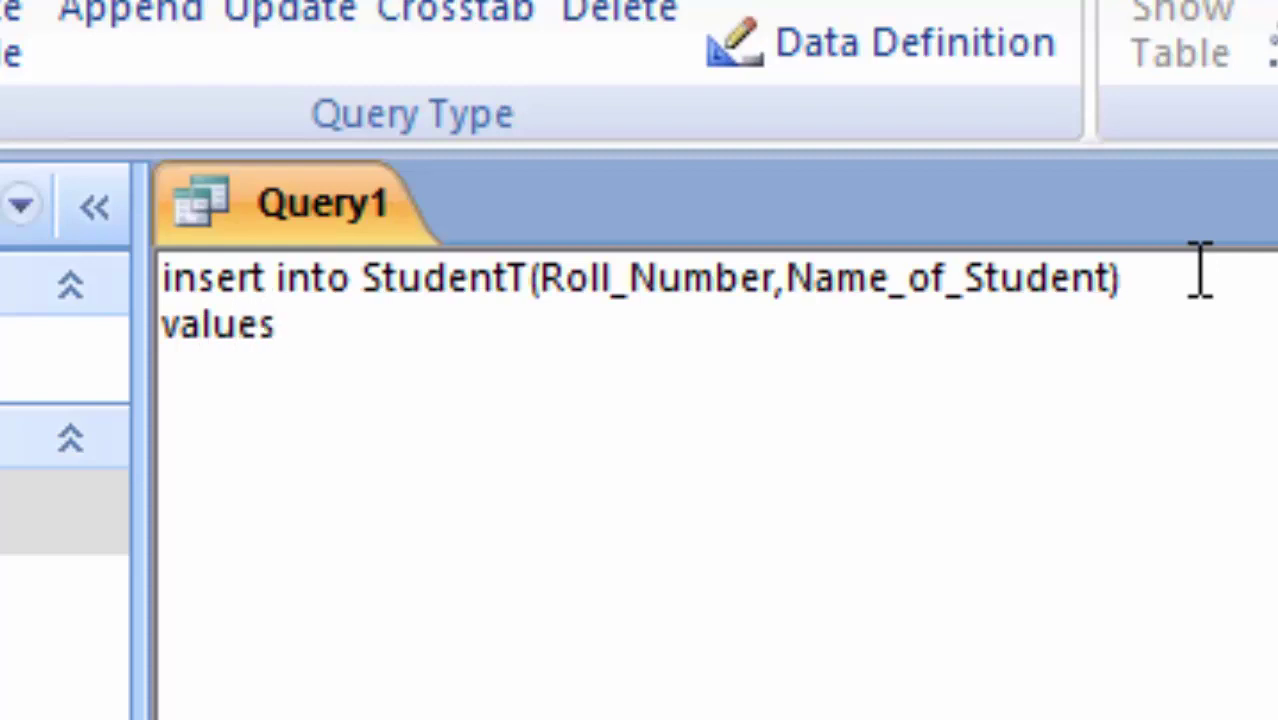
{"action": "type", "text": "("}
{"action": "type", "text": "'1'"}
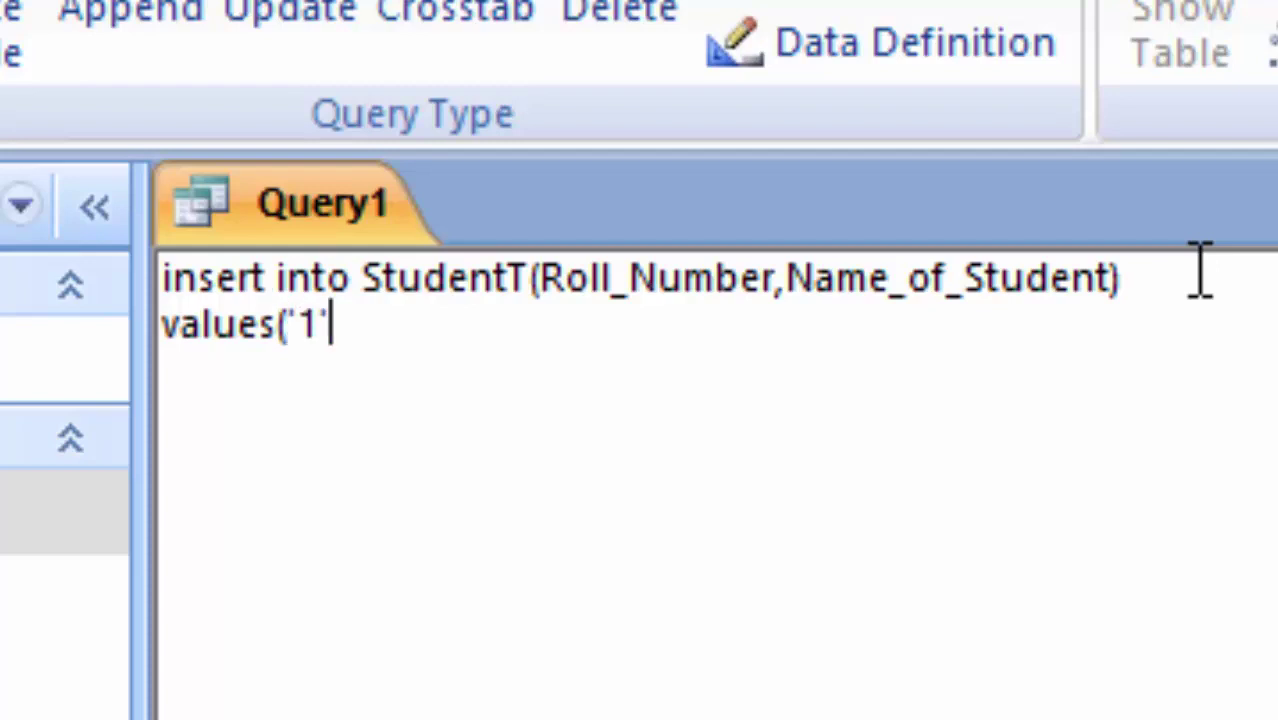
{"action": "type", "text": ","}
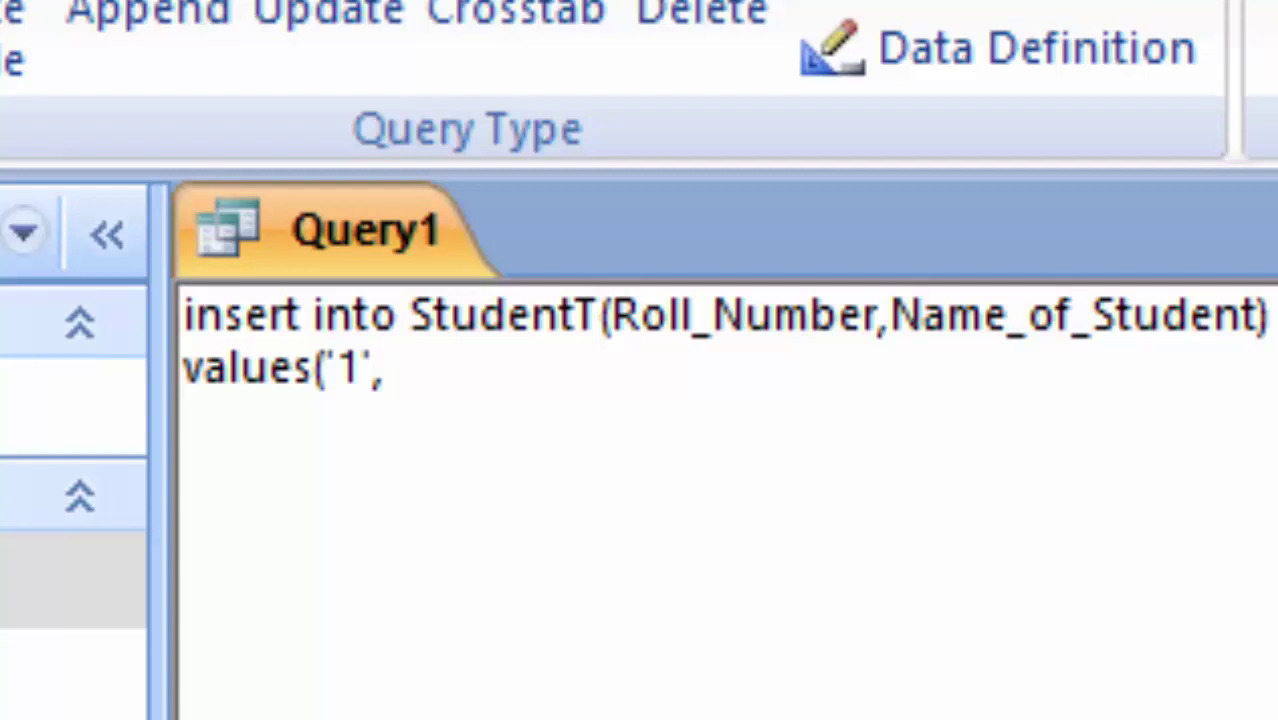
{"action": "type", "text": "Gaurav "}
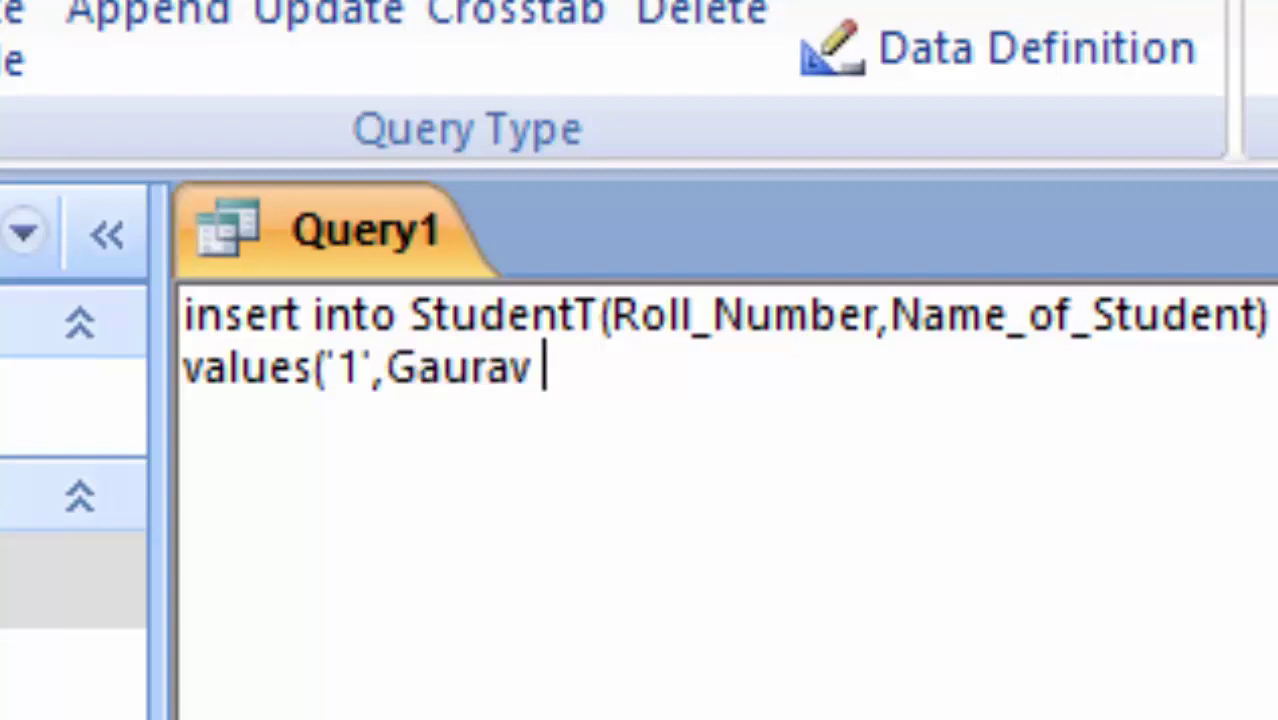
{"action": "type", "text": "Sing"}
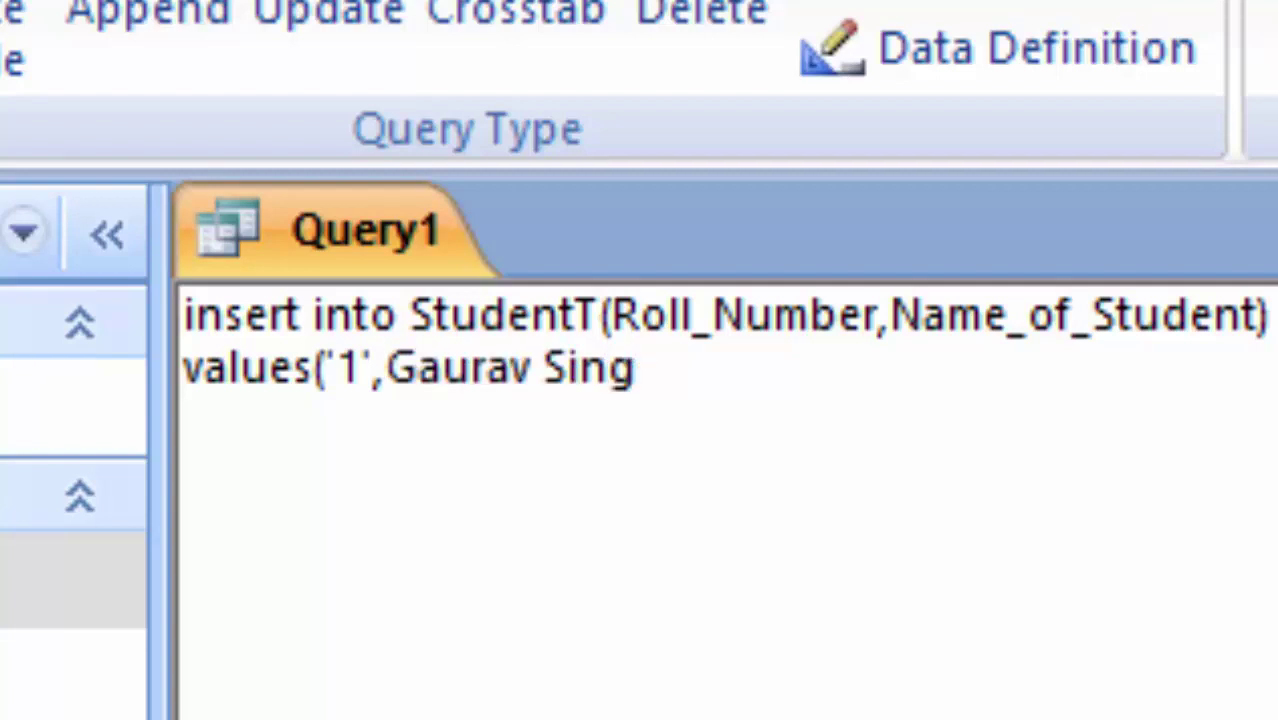
{"action": "type", "text": "h"}
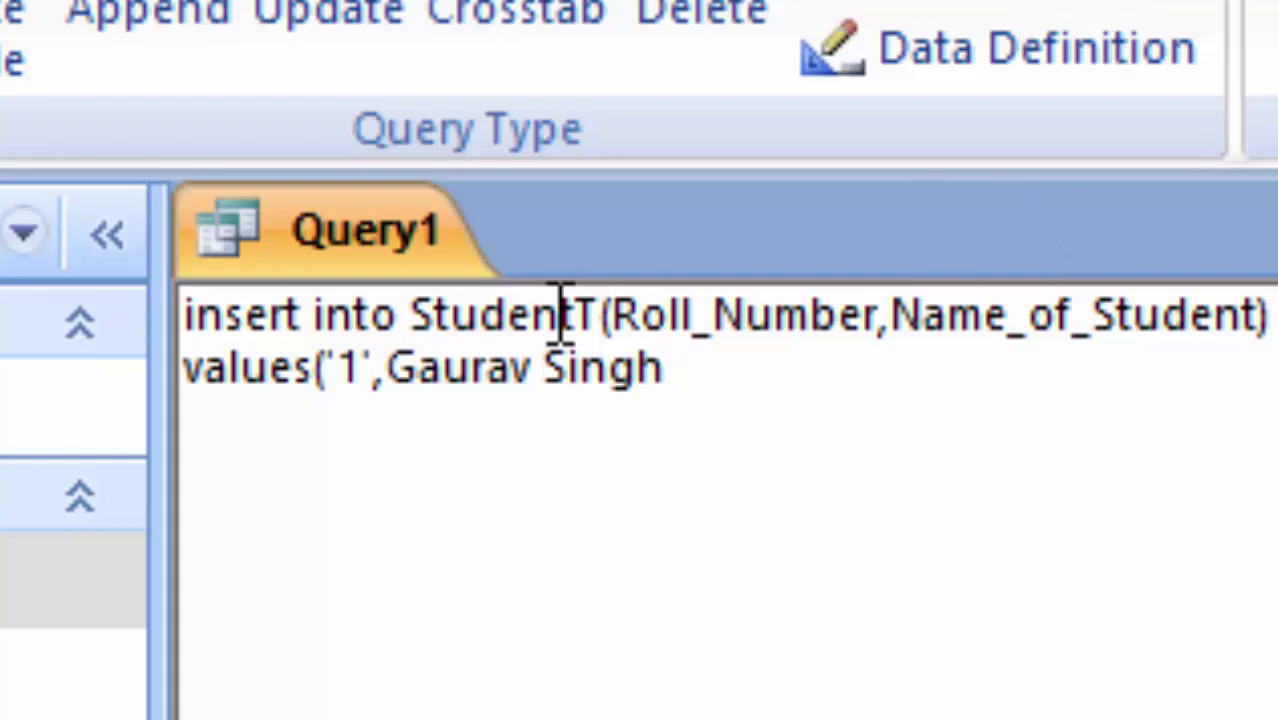
{"action": "left_click", "coordinate": [380, 360]}
{"action": "type", "text": ","}
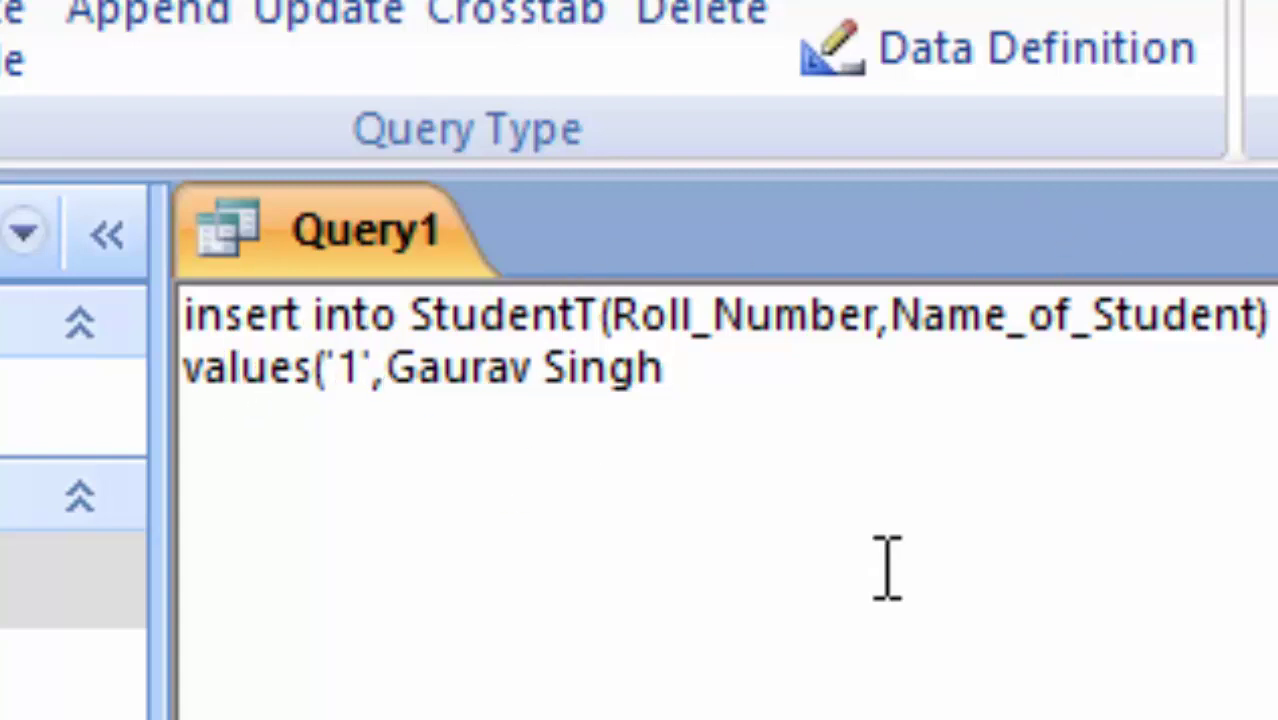
{"action": "type", "text": "'"}
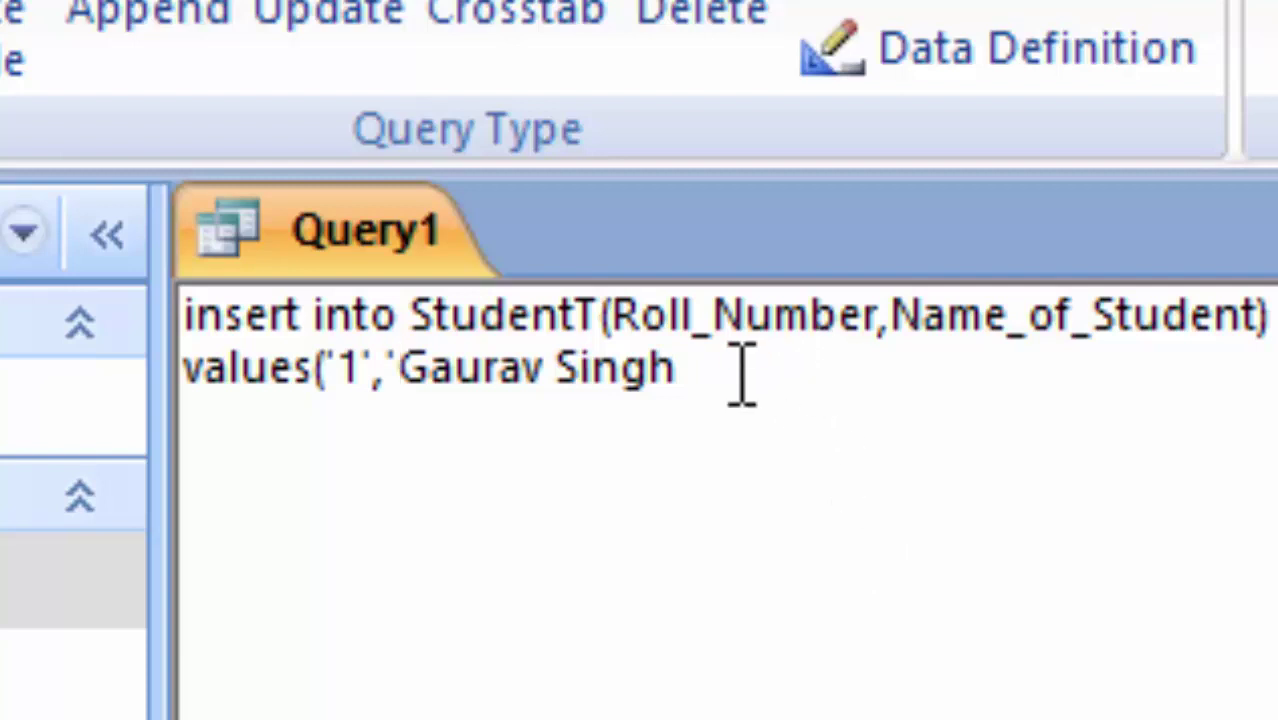
{"action": "left_click", "coordinate": [740, 372]}
{"action": "type", "text": "')"}
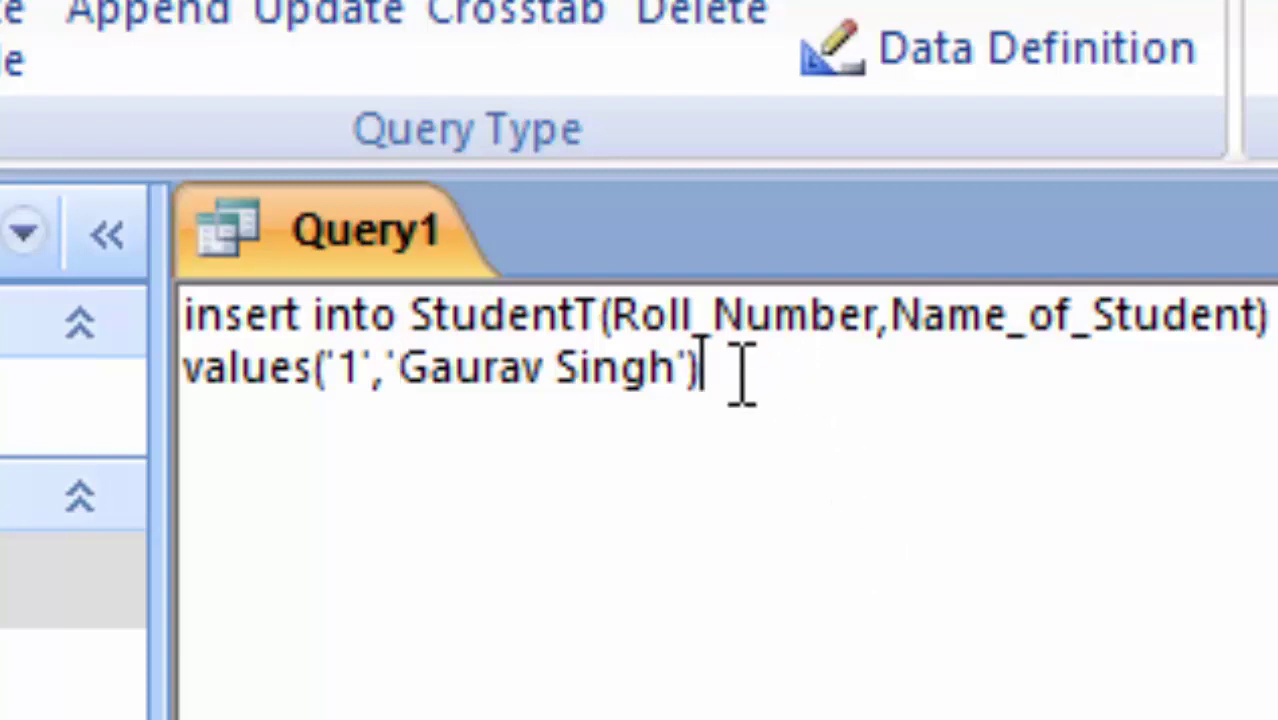
{"action": "type", "text": ";"}
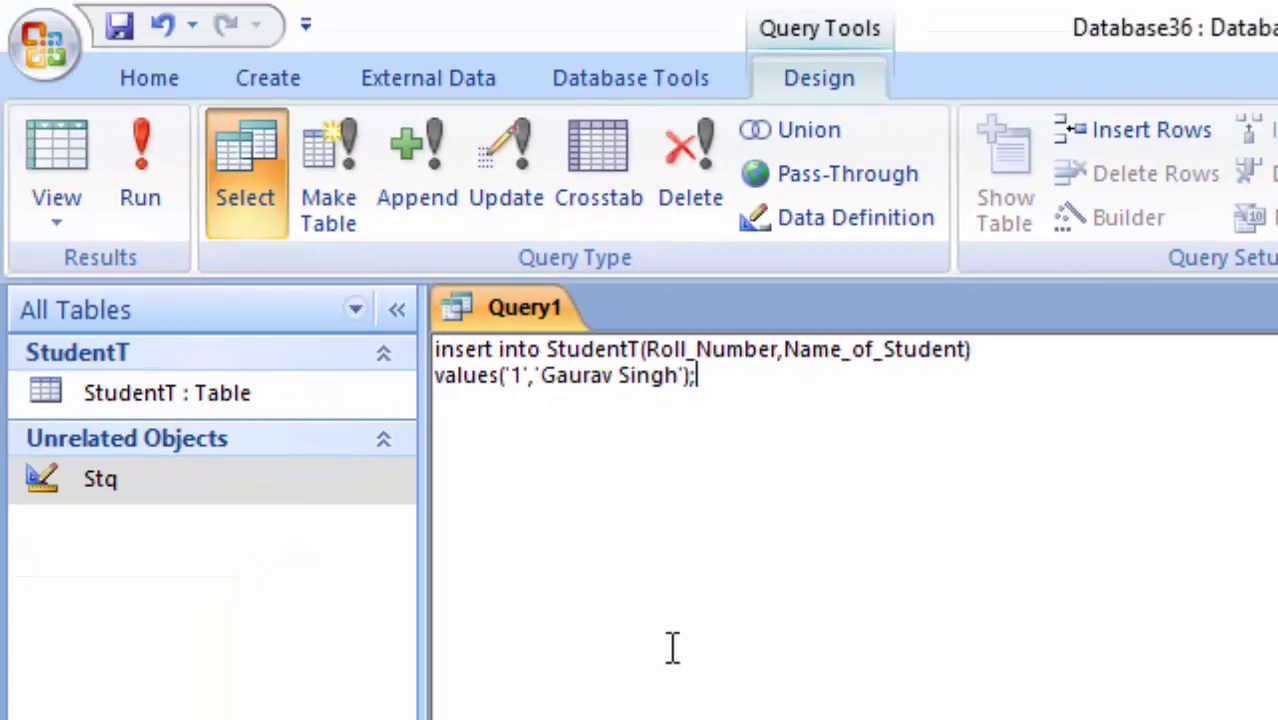
- Run the insert query and confirm appending 1 row to StudentT
{"action": "left_click", "coordinate": [141, 203]}
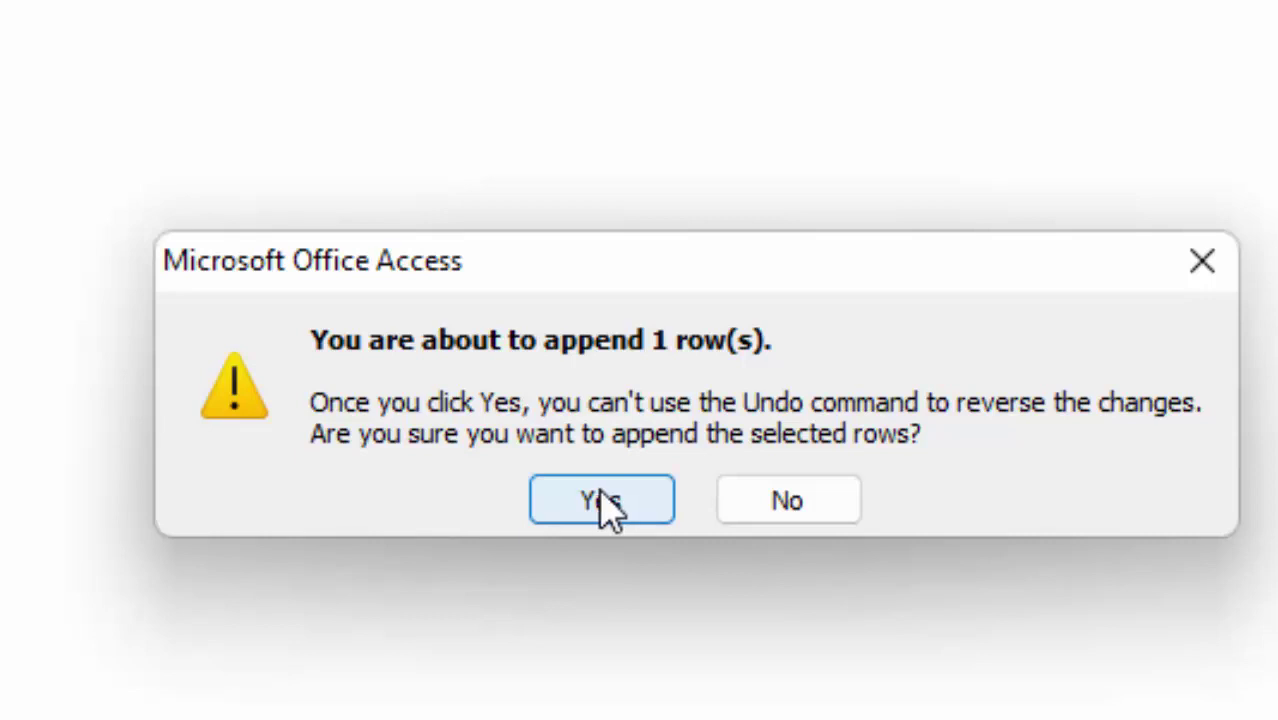
{"action": "left_click", "coordinate": [823, 626]}
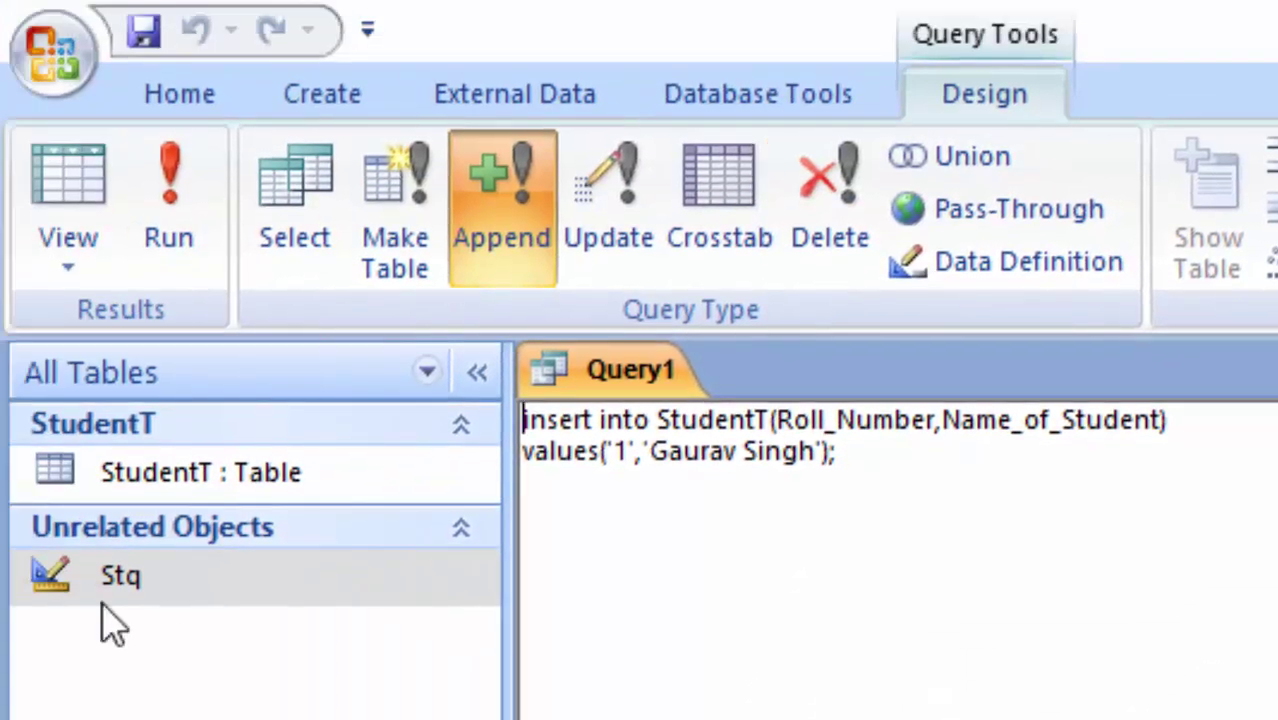
- Open StudentT and select the new record's Roll_Number value 1
{"action": "double_click", "coordinate": [172, 490]}
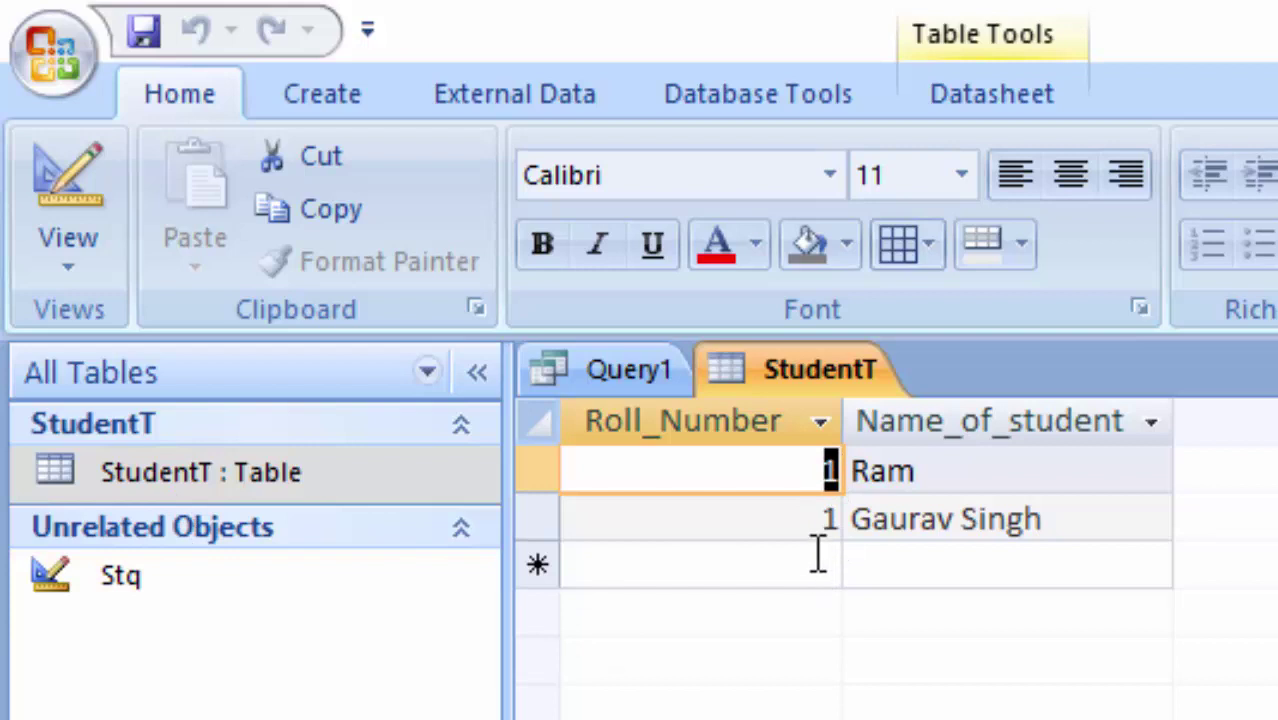
{"action": "left_click", "coordinate": [816, 519]}
{"action": "left_click_drag", "start_coordinate": [818, 519], "coordinate": [843, 541]}
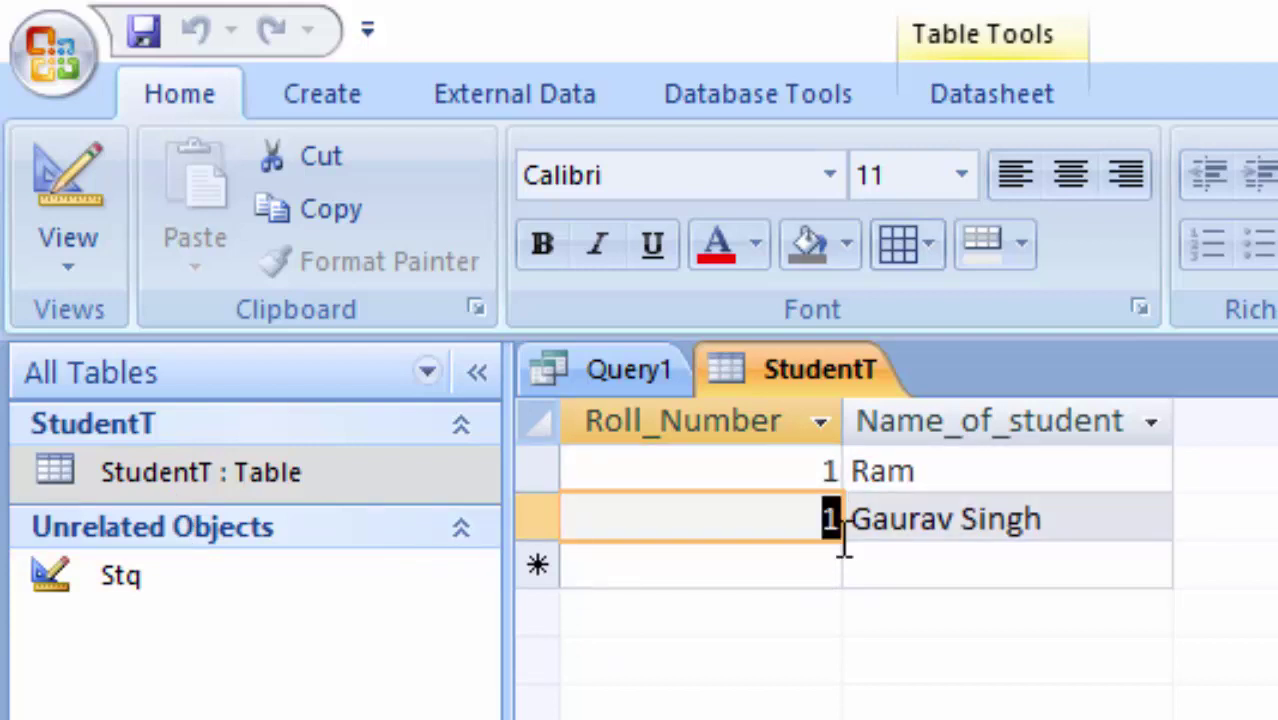
- Change the query's roll number value from 1 to 2
{"action": "left_click", "coordinate": [608, 382]}
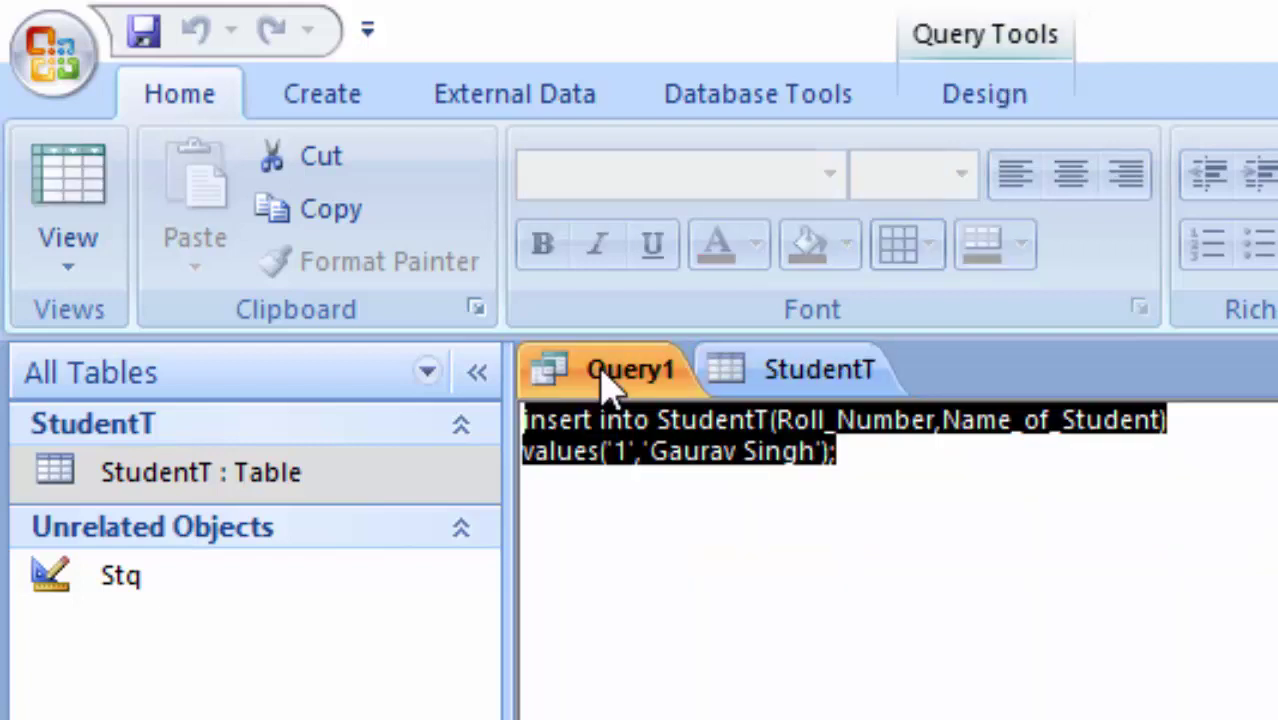
{"action": "left_click", "coordinate": [629, 451]}
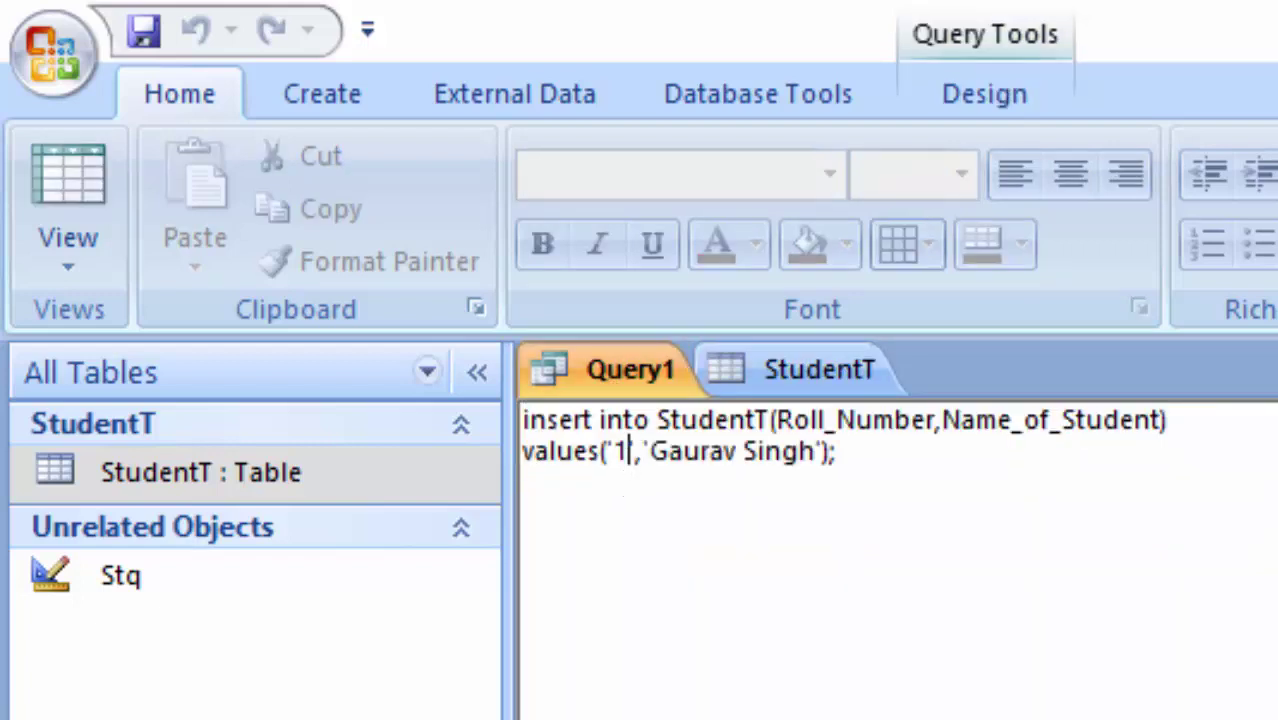
{"action": "key", "text": "BackSpace"}
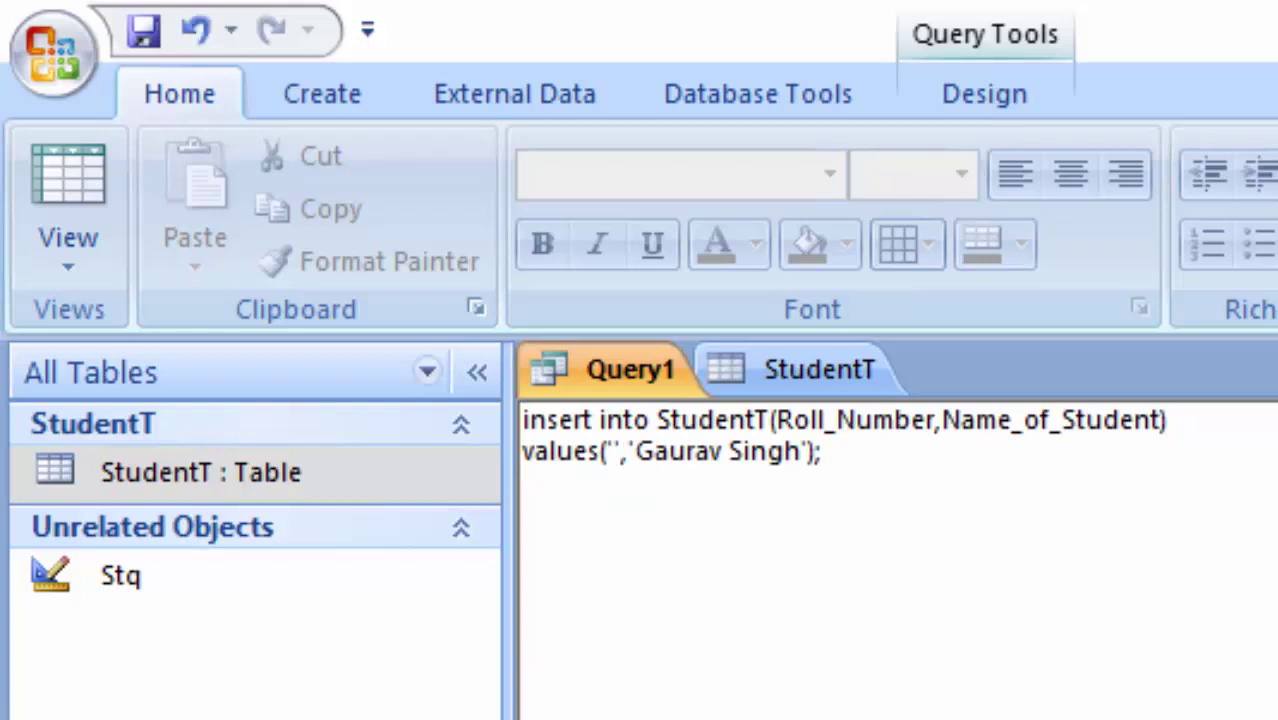
{"action": "type", "text": "2"}
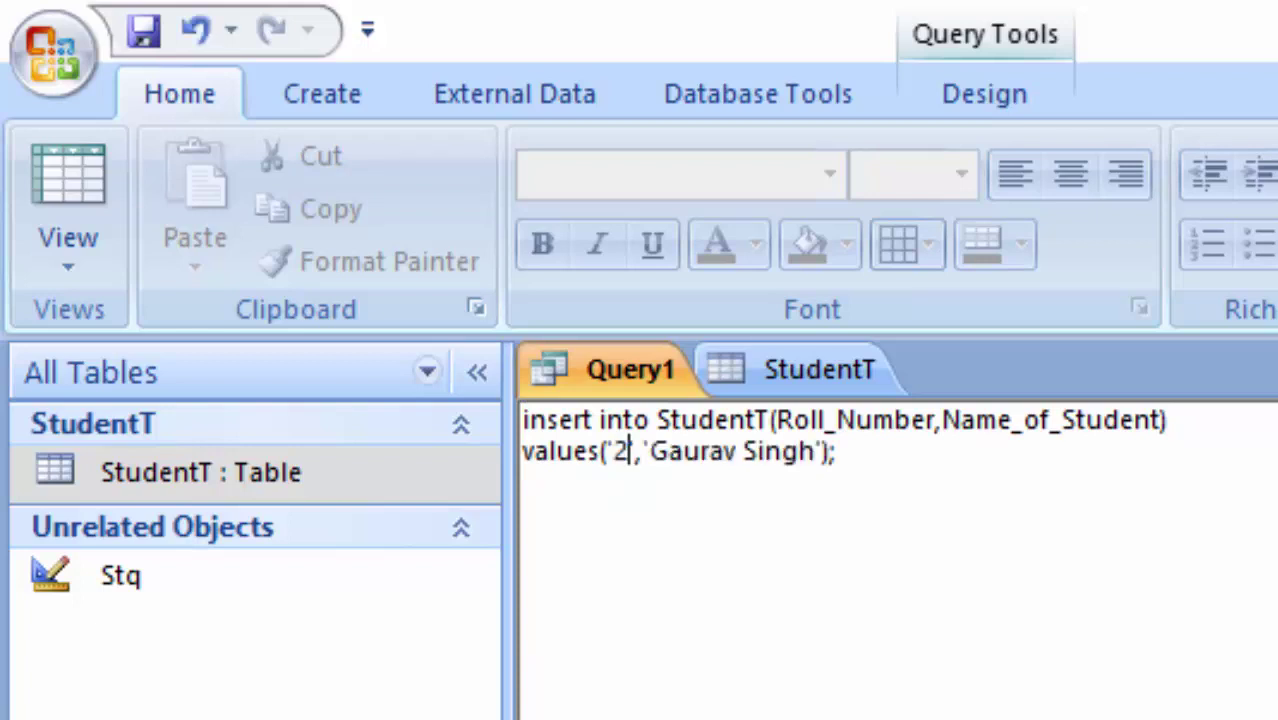
- Close the StudentT datasheet, leaving only Query1 open
{"action": "left_click", "coordinate": [985, 95]}
{"action": "right_click", "coordinate": [778, 378]}
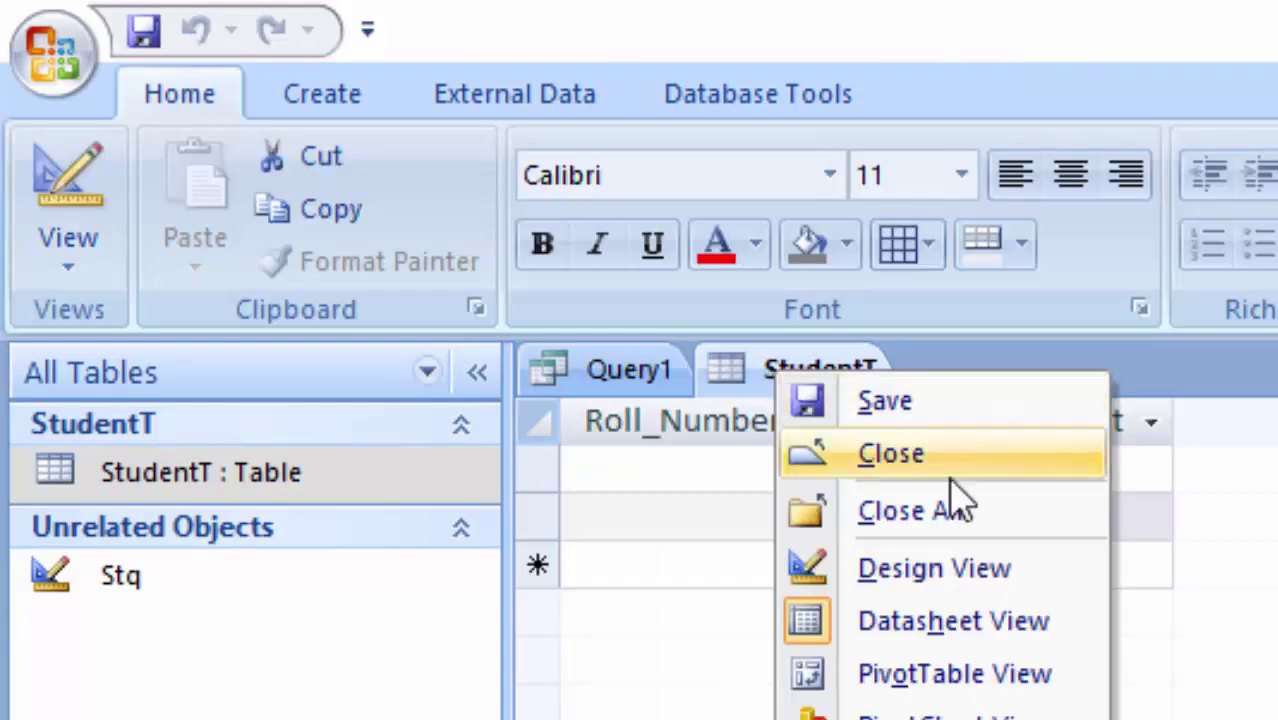
{"action": "left_click", "coordinate": [956, 458]}
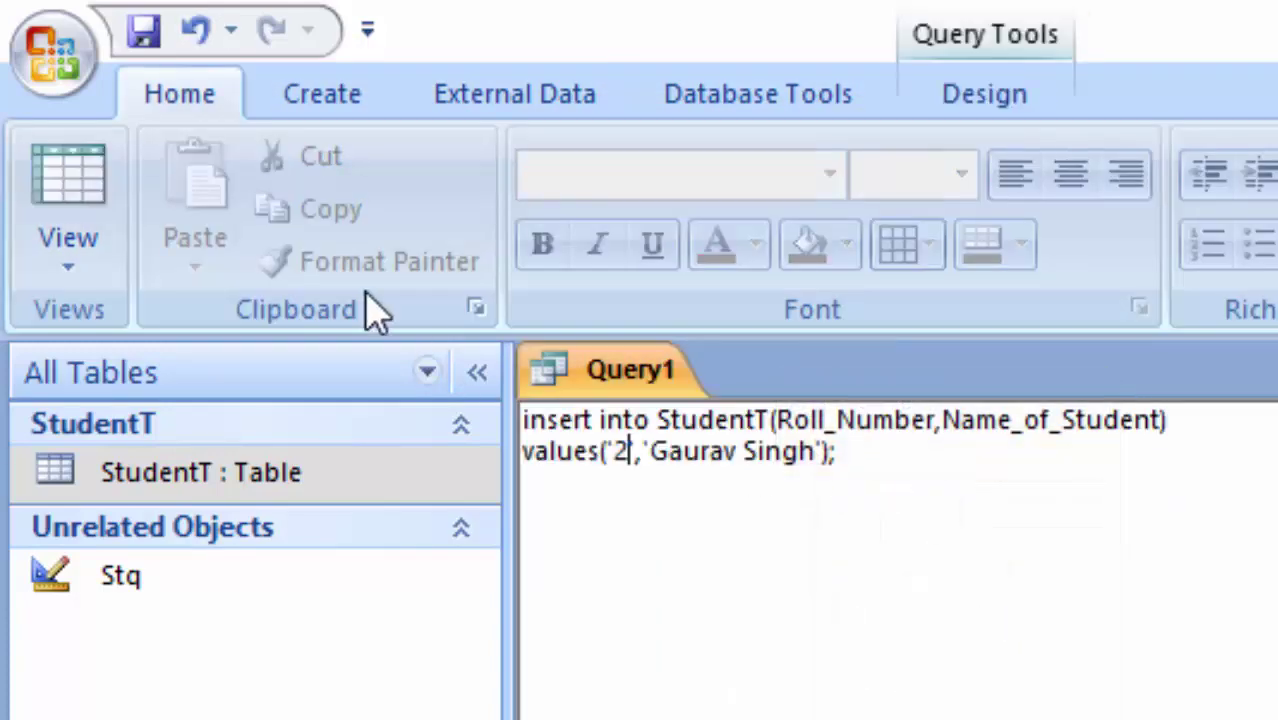
{"action": "left_click", "coordinate": [965, 105]}
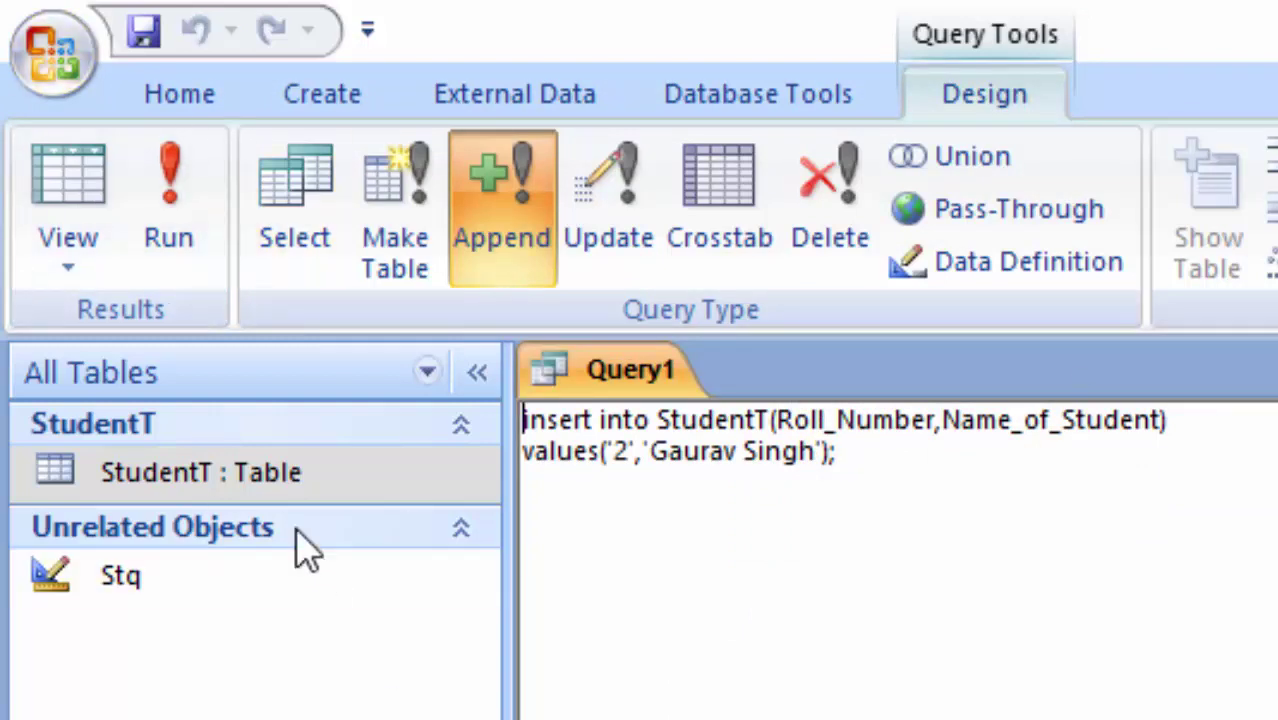
- Open StudentT to view the new roll number 2 record, then return to Query1
{"action": "double_click", "coordinate": [172, 490]}
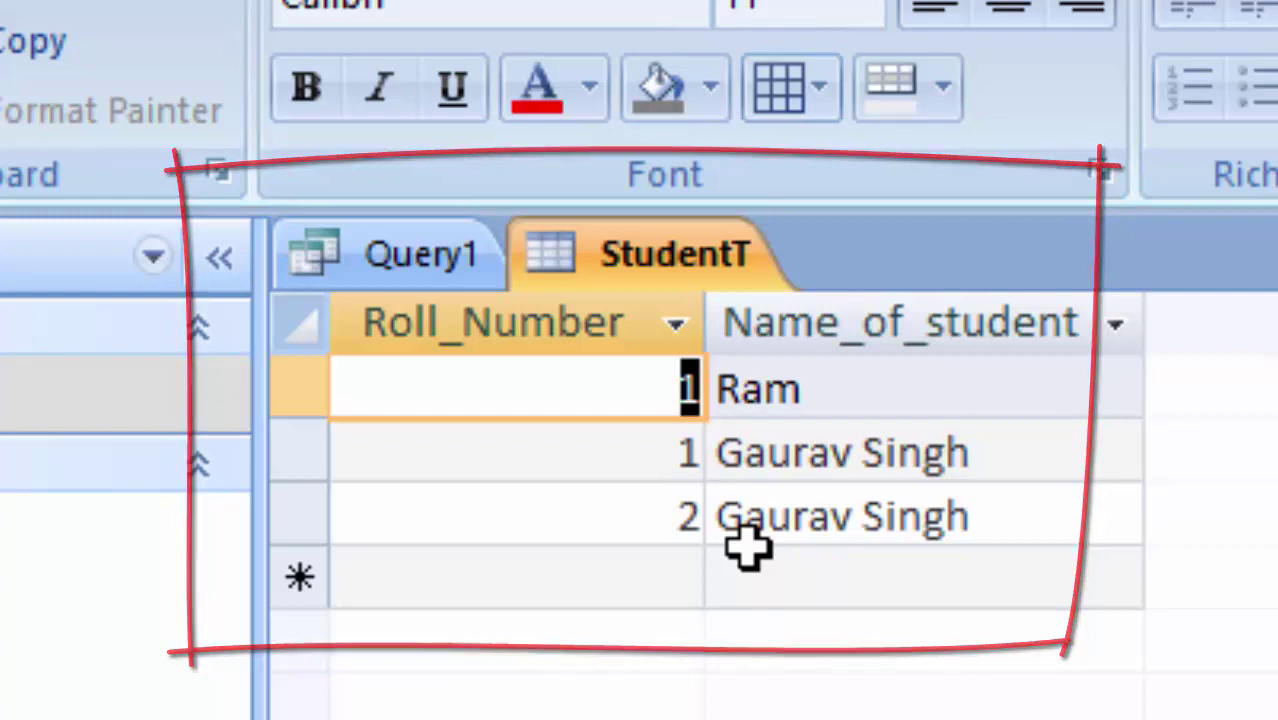
{"action": "left_click", "coordinate": [392, 276]}
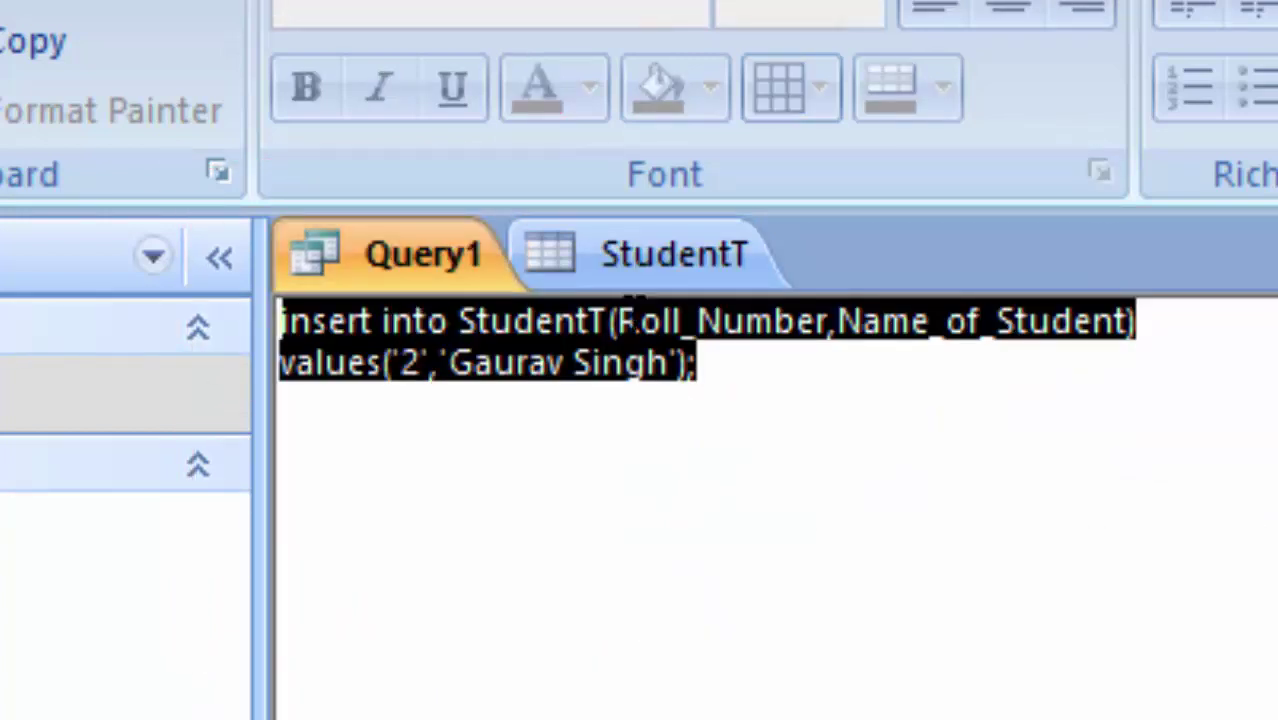
- Change the query values to roll number 3 and the new student's full name in double quotes
{"action": "left_click", "coordinate": [686, 366]}
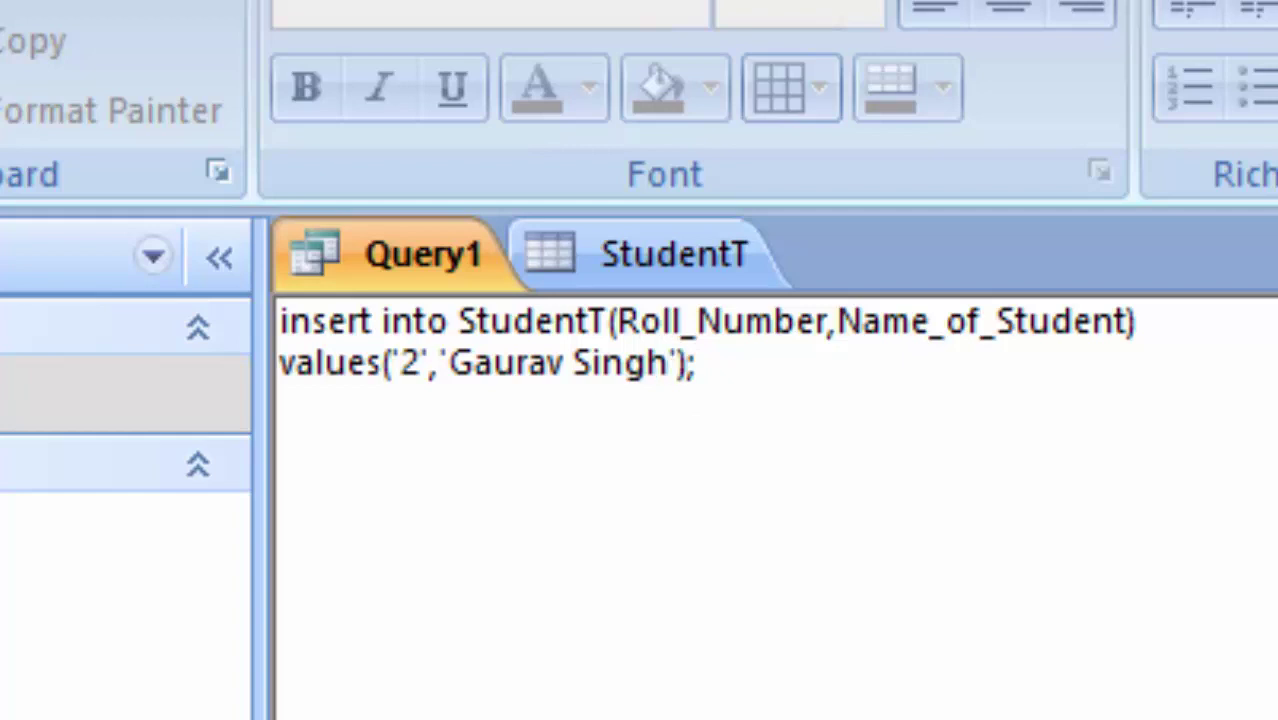
{"action": "key", "text": "BackSpace"}
{"action": "key", "text": "BackSpace"}
{"action": "key", "text": "BackSpace"}
{"action": "key", "text": "BackSpace"}
{"action": "key", "text": "BackSpace"}
{"action": "key", "text": "BackSpace"}
{"action": "key", "text": "BackSpace"}
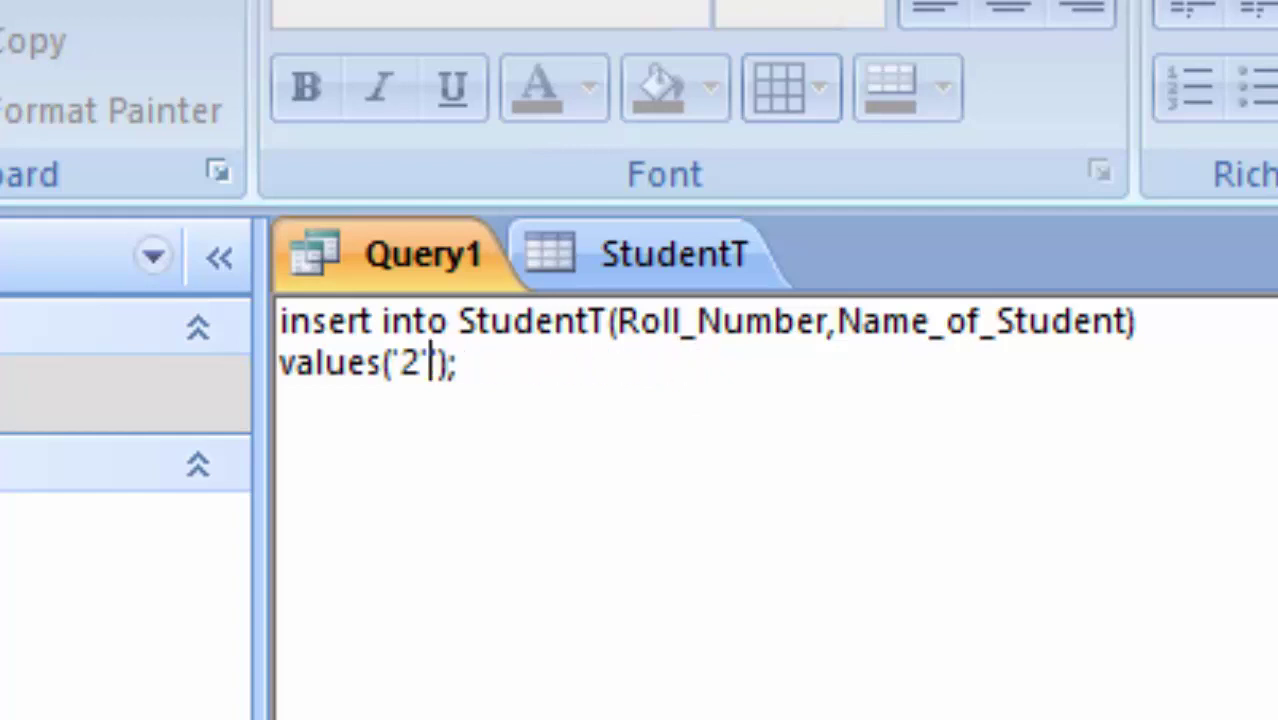
{"action": "key", "text": "BackSpace"}
{"action": "key", "text": "BackSpace"}
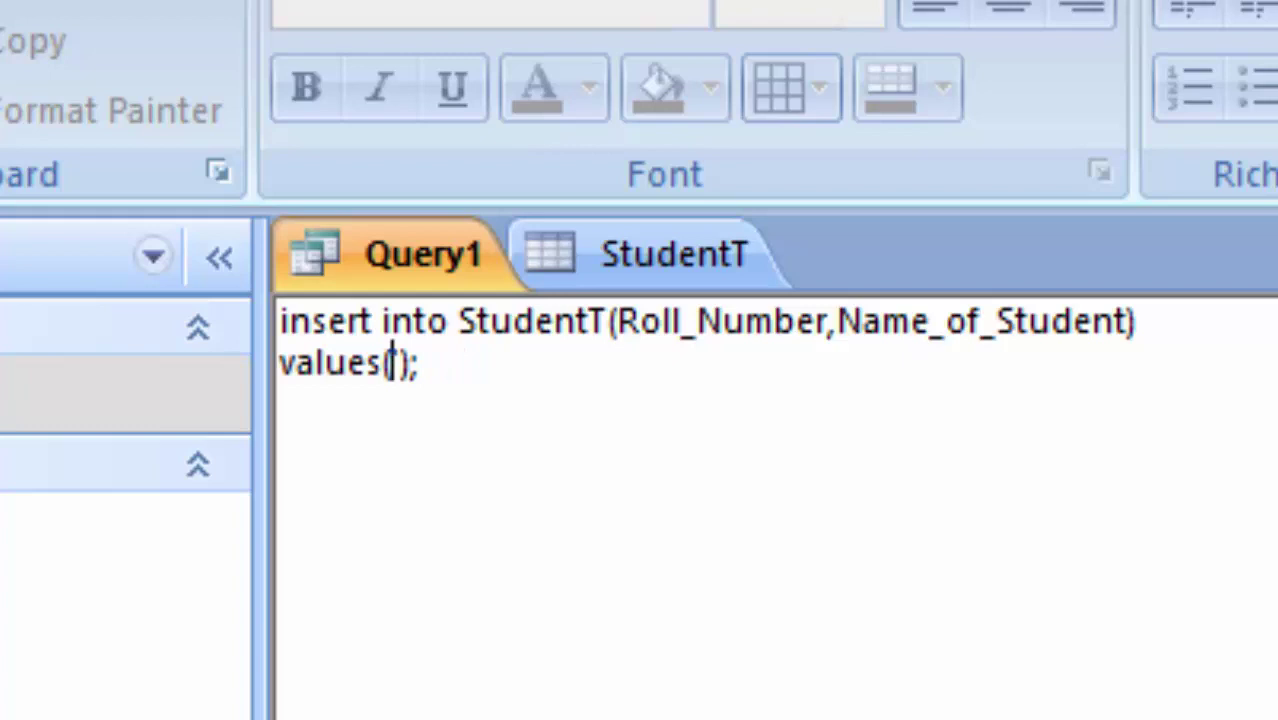
{"action": "type", "text": "'3'"}
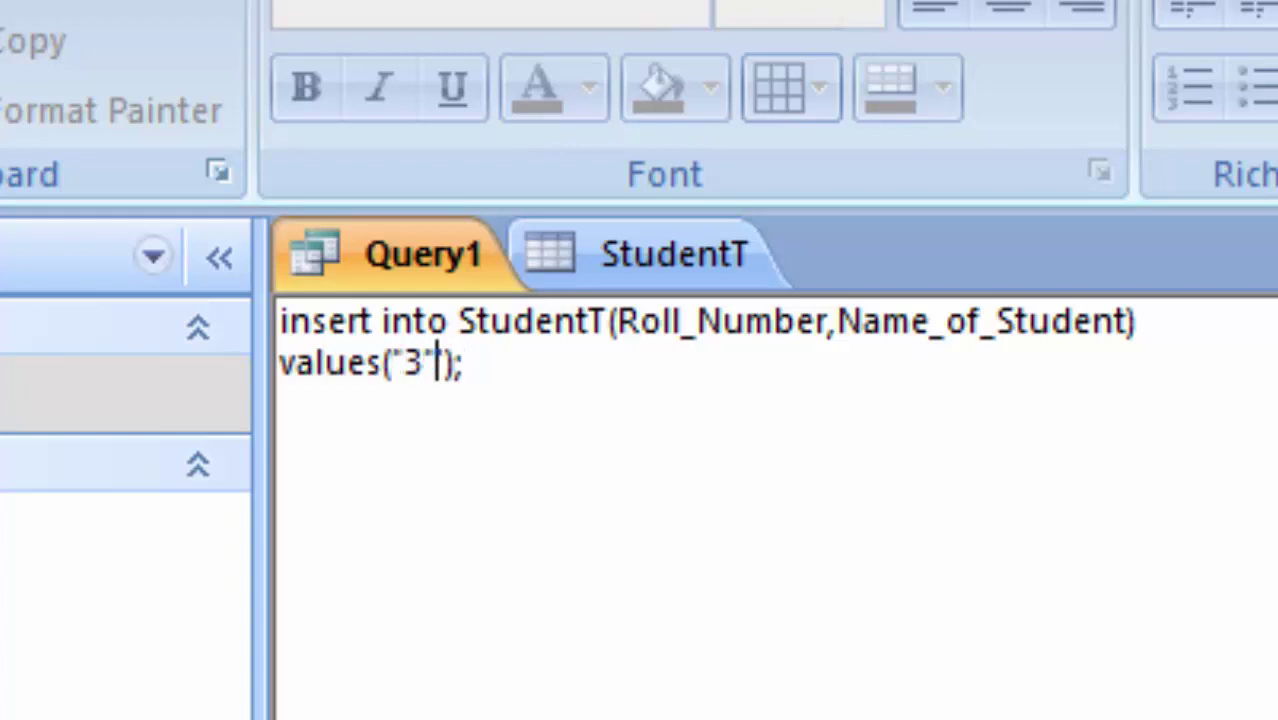
{"action": "type", "text": ",'"}
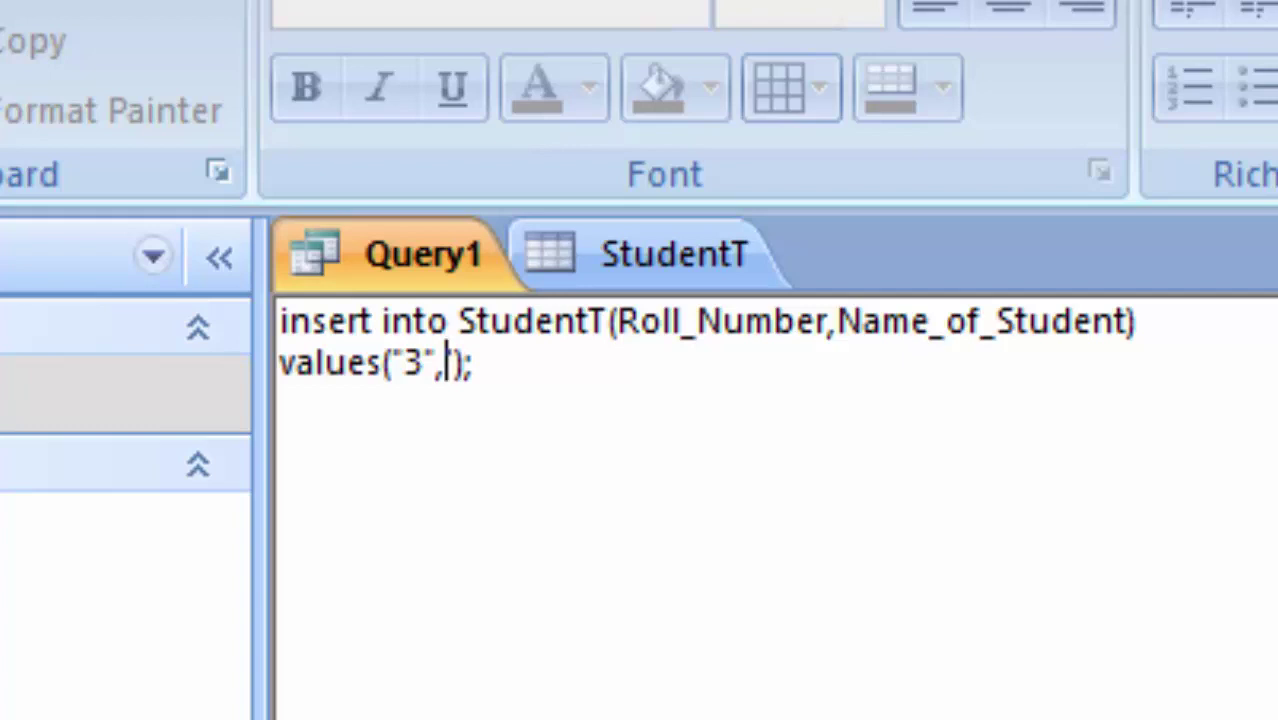
{"action": "type", "text": "U"}
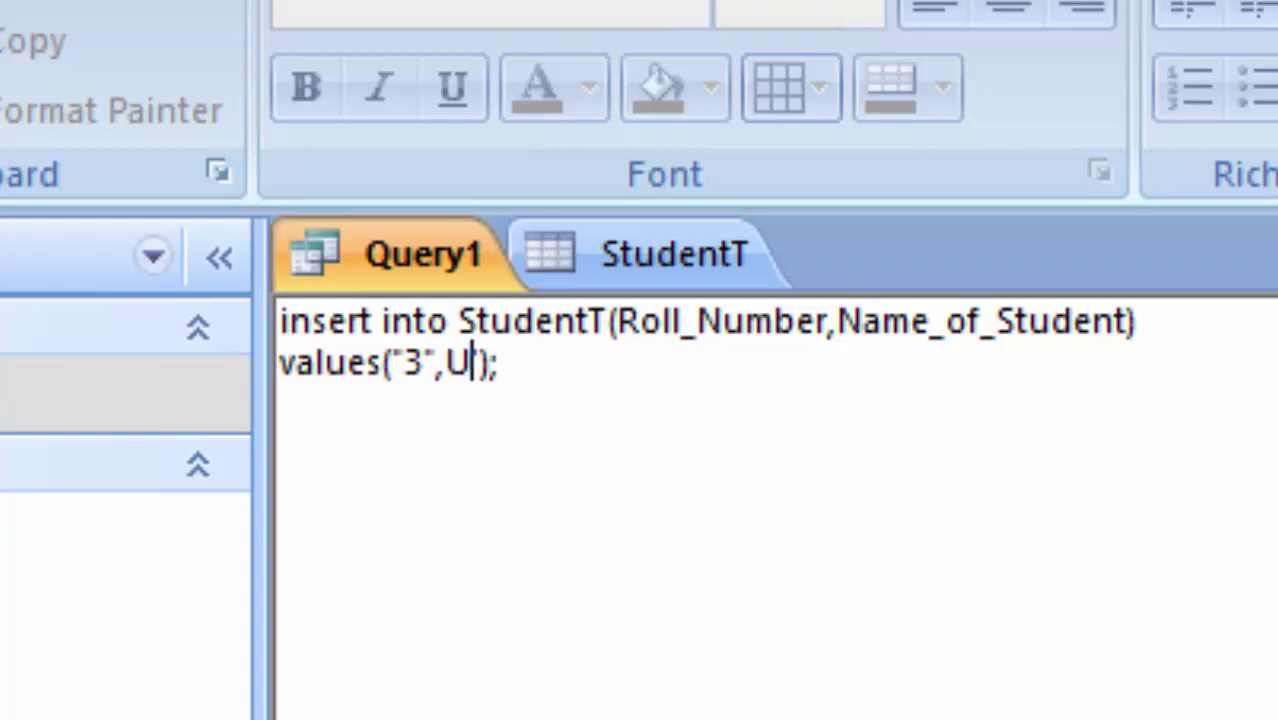
{"action": "type", "text": "Mesh"}
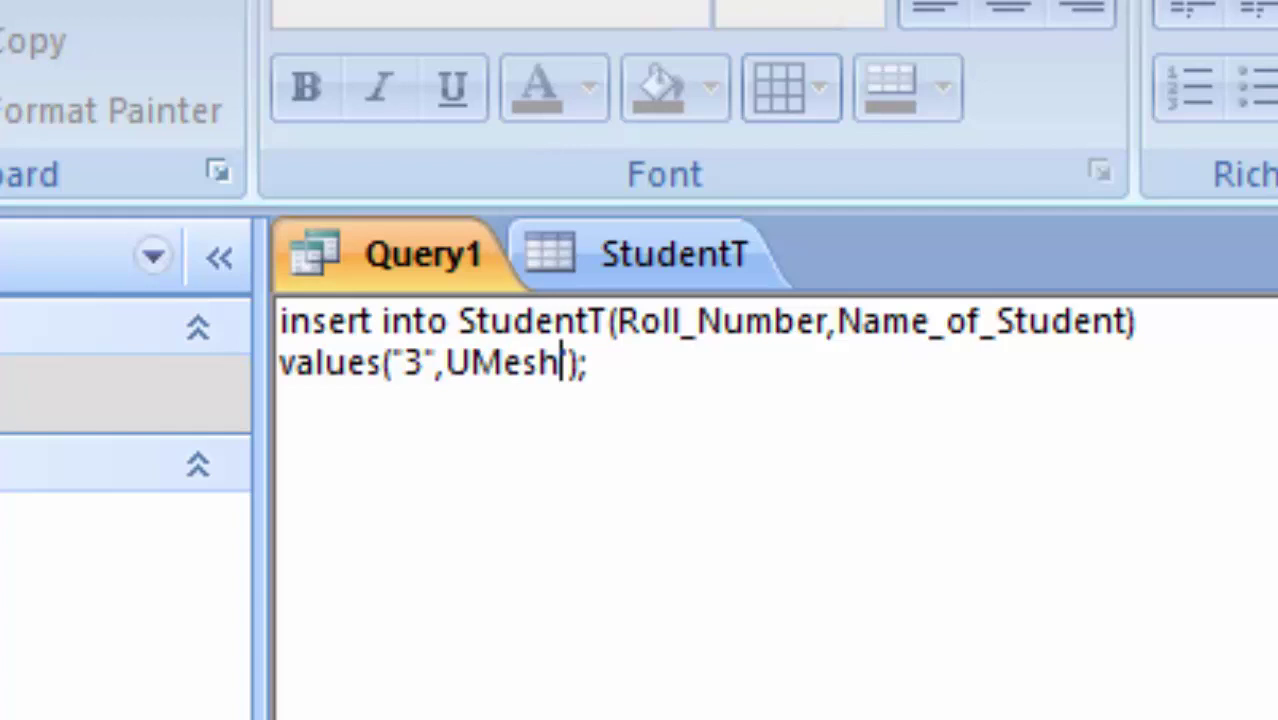
{"action": "key", "text": "BackSpace"}
{"action": "key", "text": "BackSpace"}
{"action": "key", "text": "BackSpace"}
{"action": "key", "text": "BackSpace"}
{"action": "key", "text": "BackSpace"}
{"action": "type", "text": "'"}
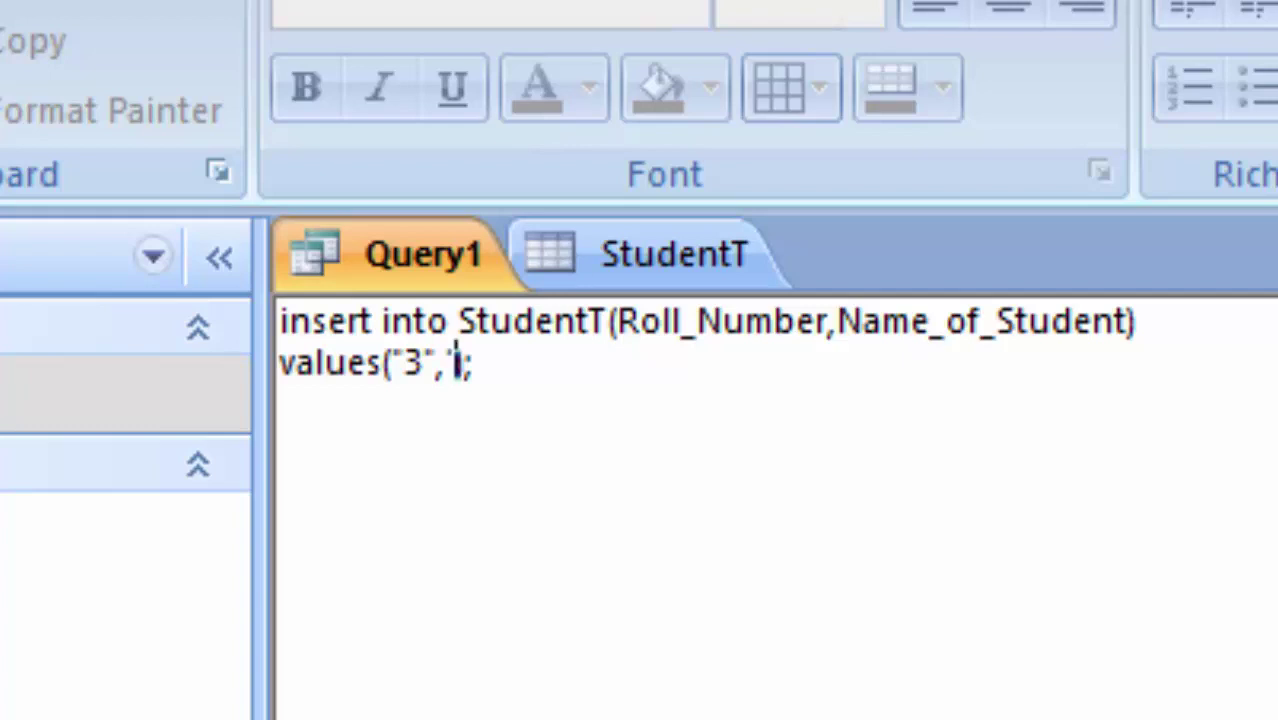
{"action": "key", "text": "BackSpace"}
{"action": "type", "text": "\"U"}
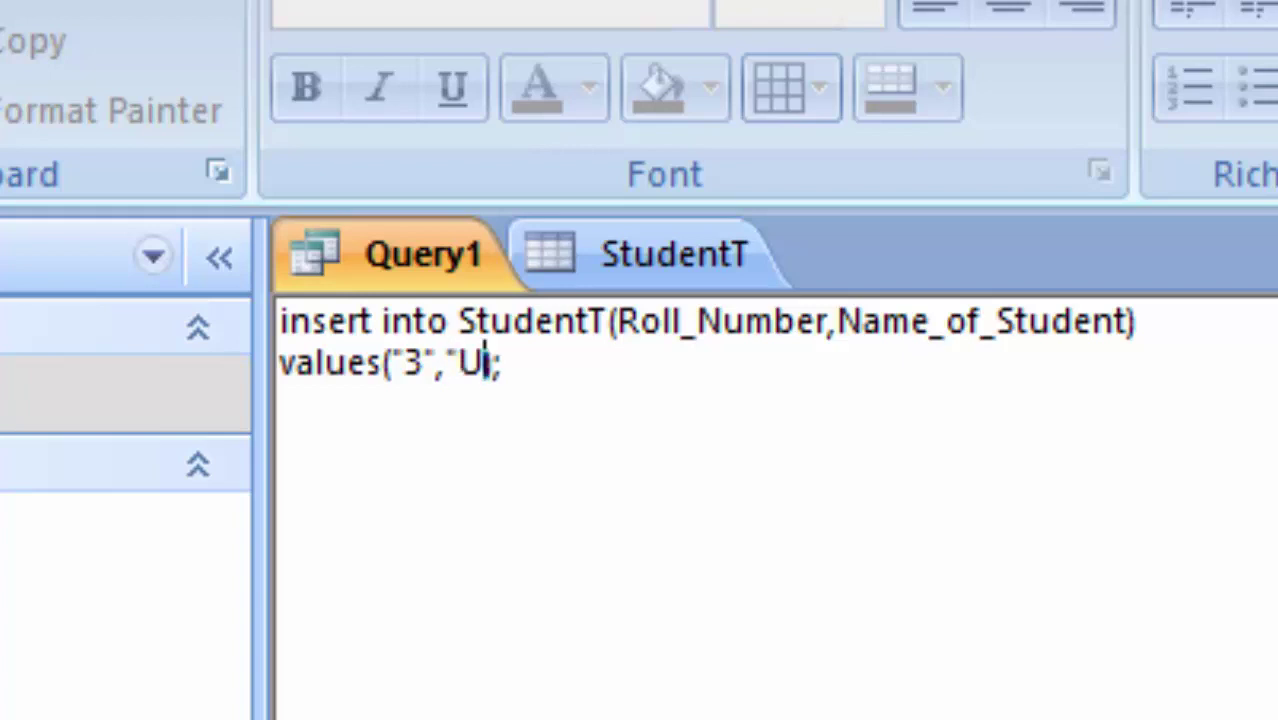
{"action": "type", "text": "mesh"}
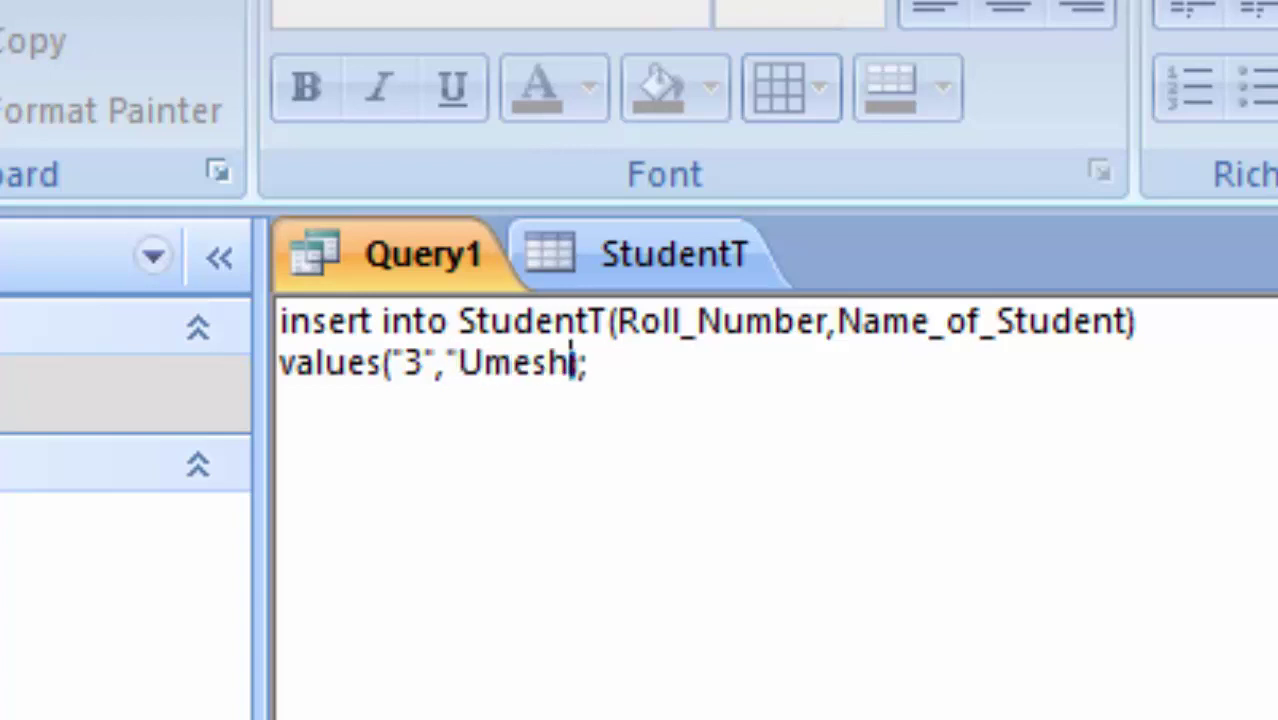
{"action": "type", "text": " Sin"}
{"action": "type", "text": "gh"}
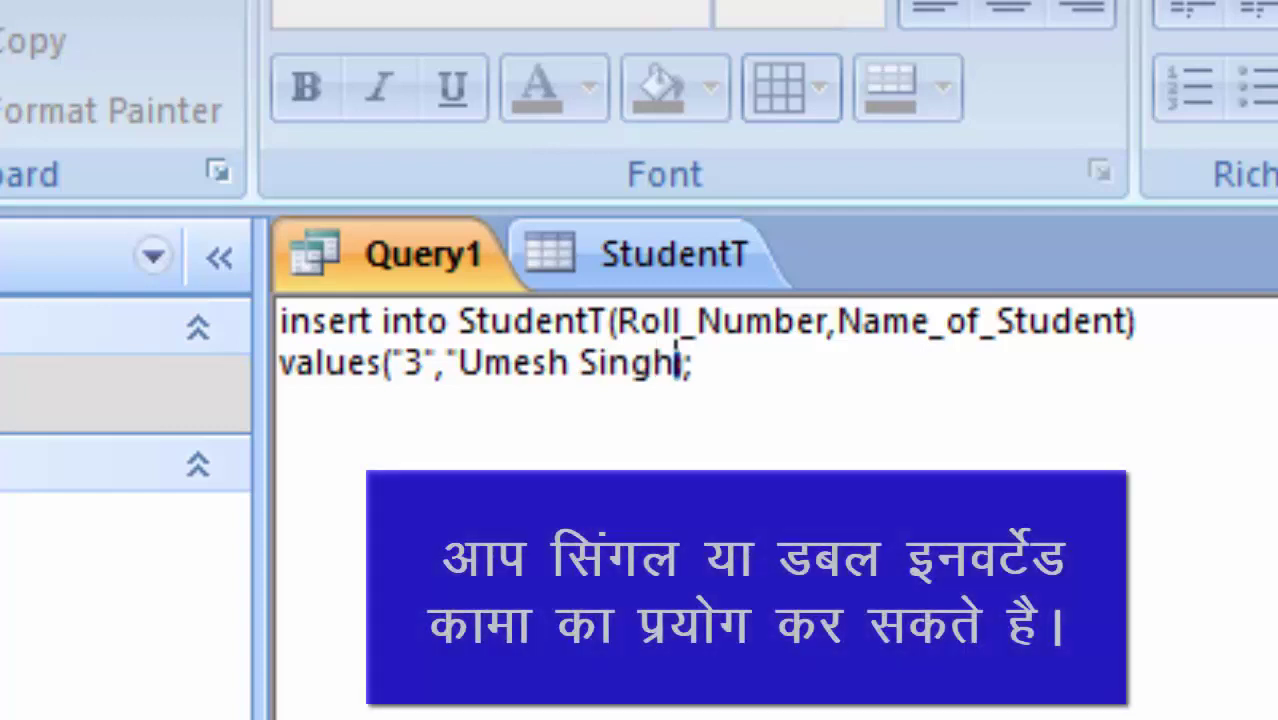
{"action": "type", "text": "\")"}
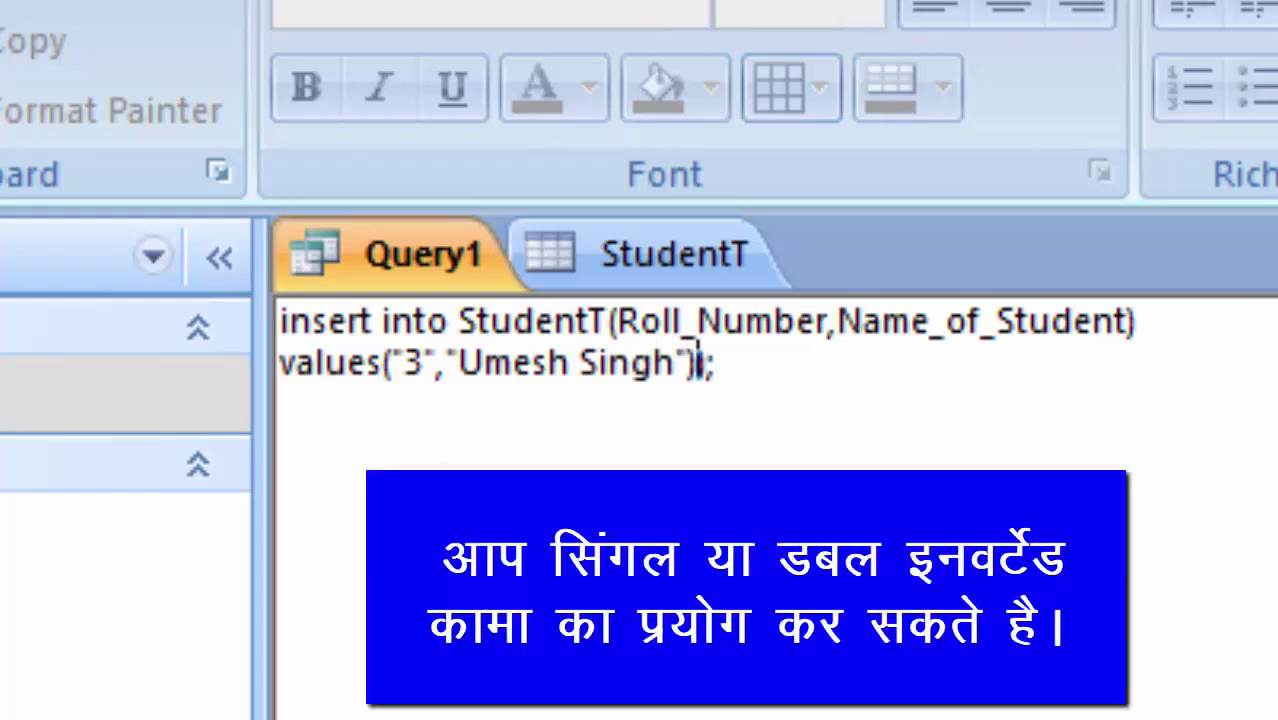
{"action": "key", "text": "BackSpace"}
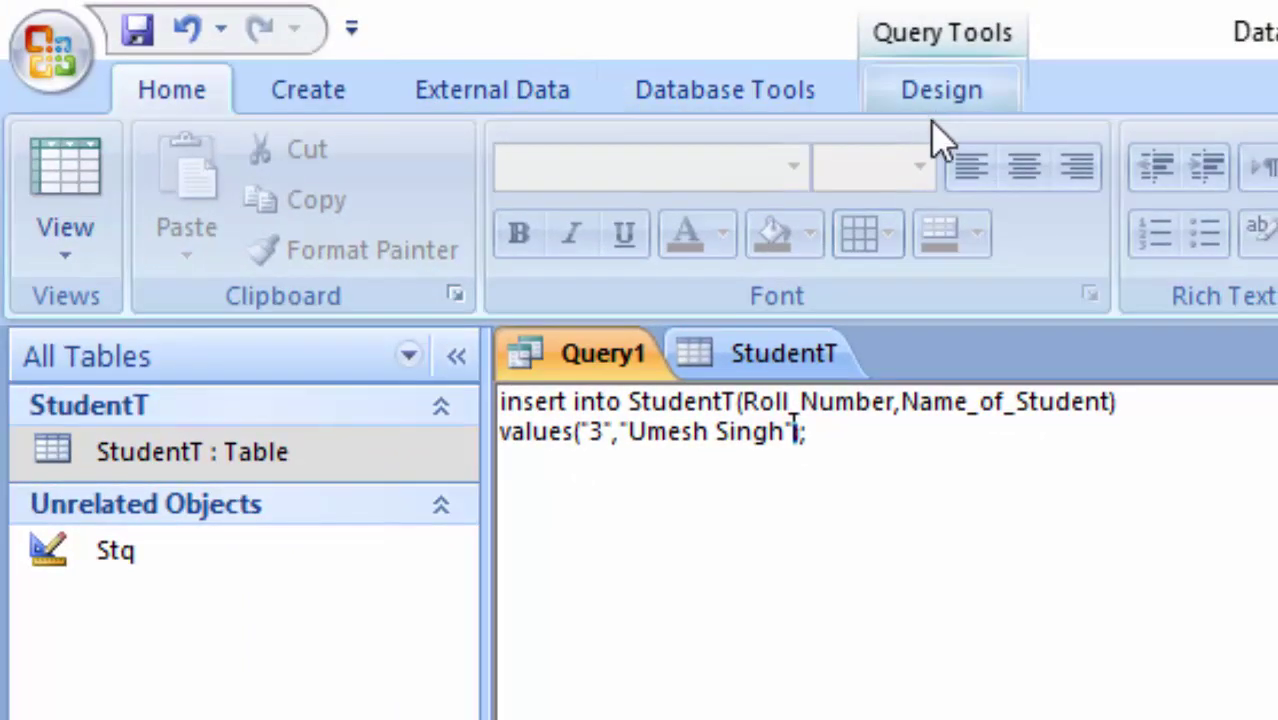
- Close the StudentT datasheet, run the insert query, and confirm appending 1 row for roll number 3
{"action": "right_click", "coordinate": [800, 365]}
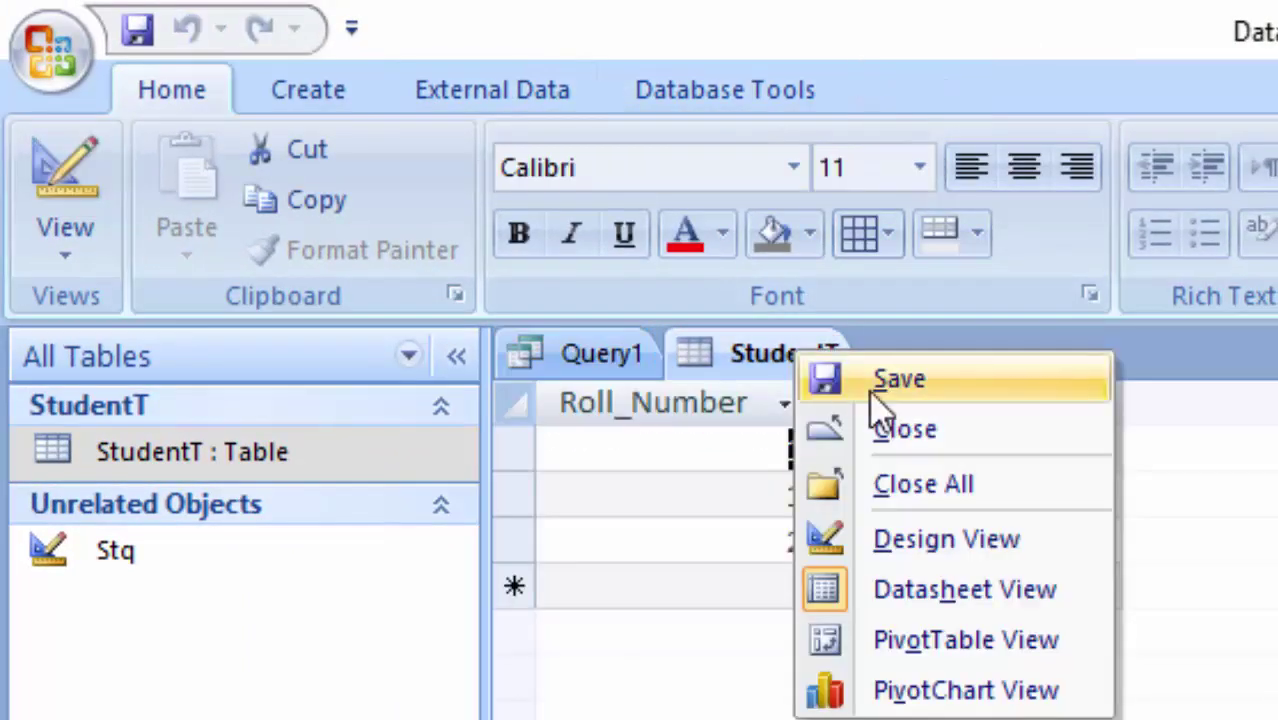
{"action": "left_click", "coordinate": [907, 428]}
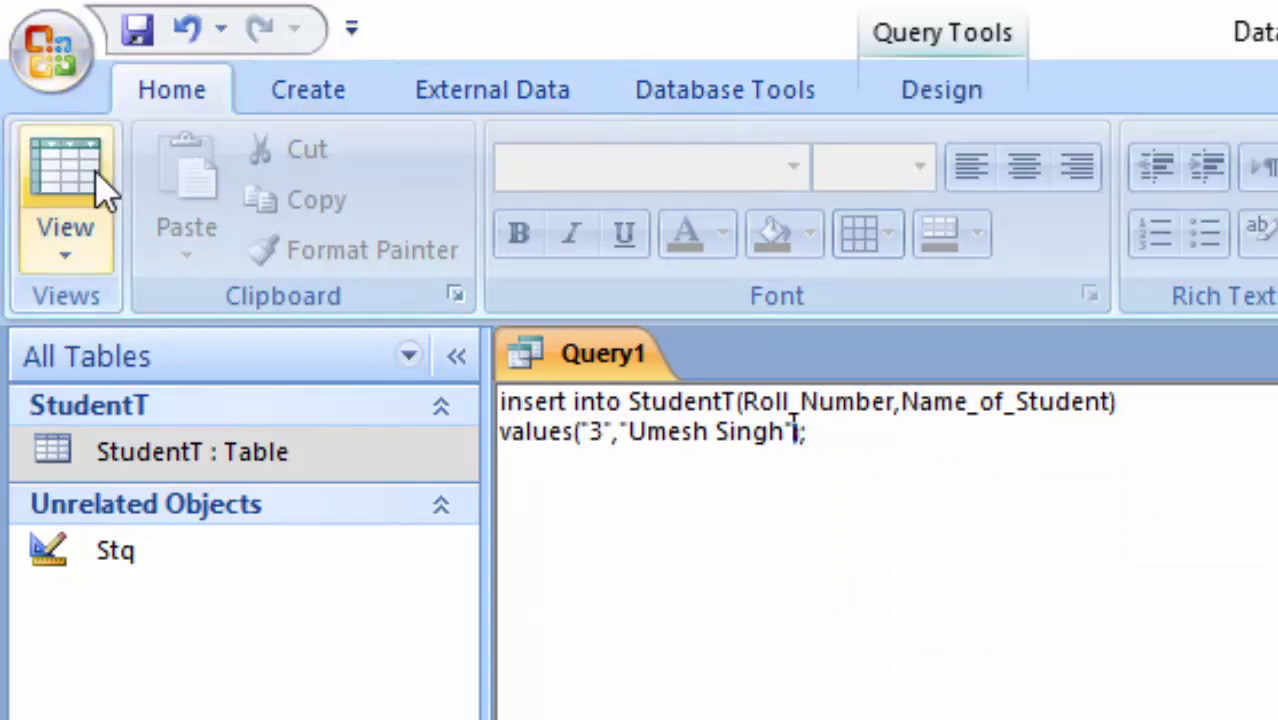
{"action": "left_click", "coordinate": [912, 106]}
{"action": "left_click", "coordinate": [170, 190]}
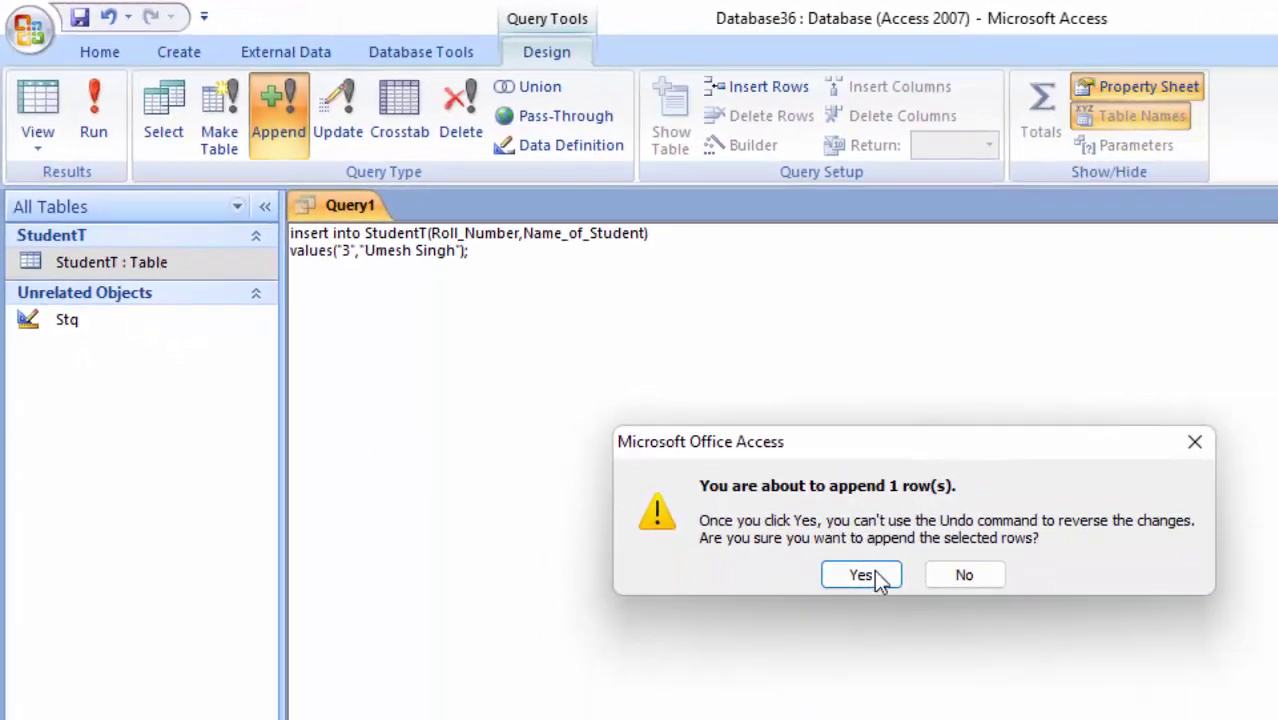
{"action": "left_click", "coordinate": [862, 576]}
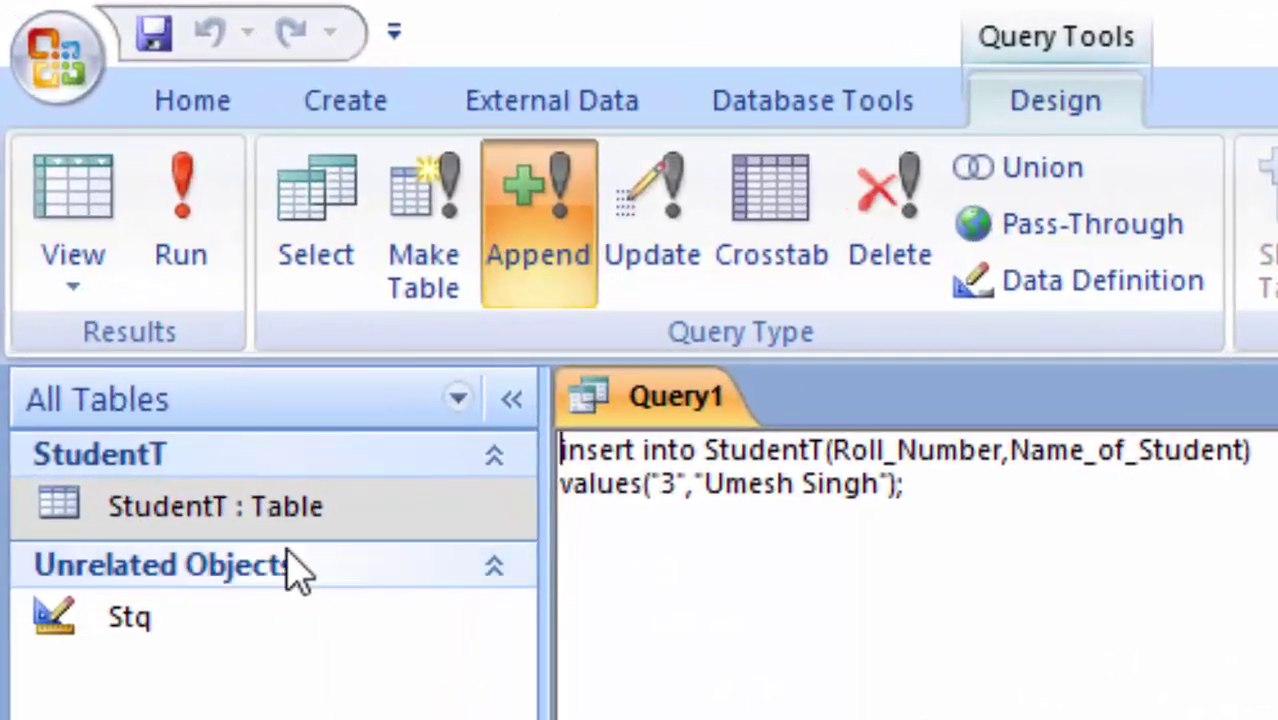
- Reopen the StudentT table to check that the roll number 3 record now appears
{"action": "double_click", "coordinate": [312, 508]}
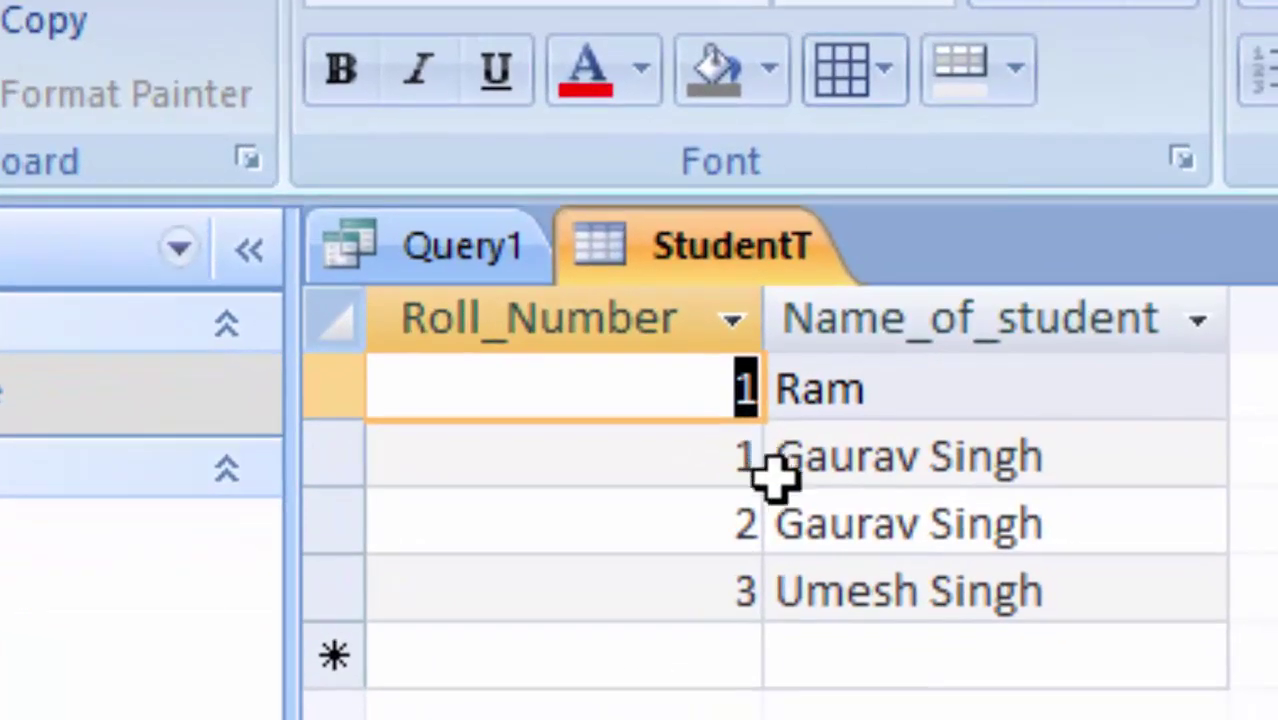